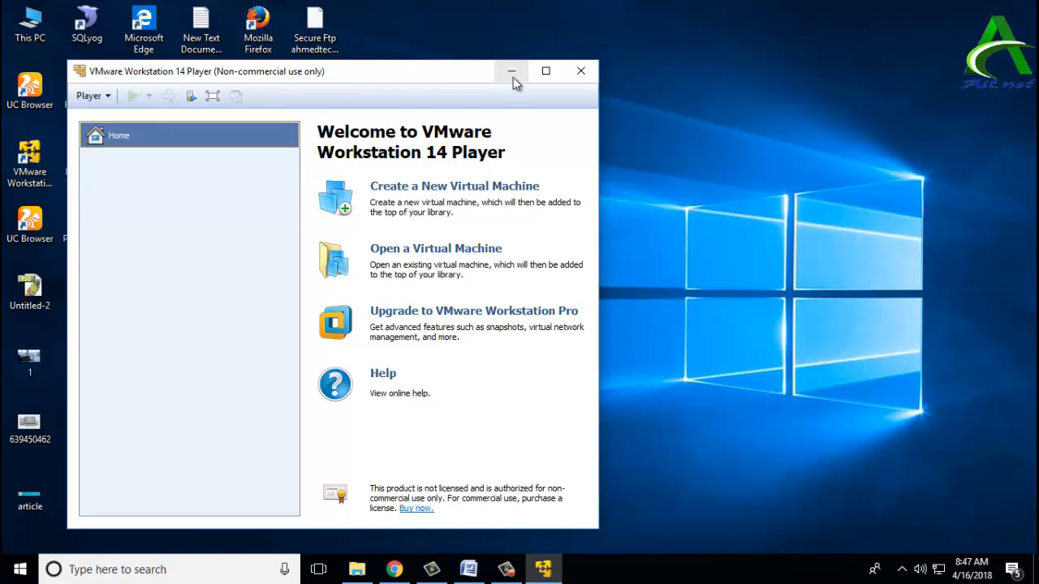
Step: Maximize the VMware Workstation 14 Player window so the Welcome page fills the screen
click(545, 71)
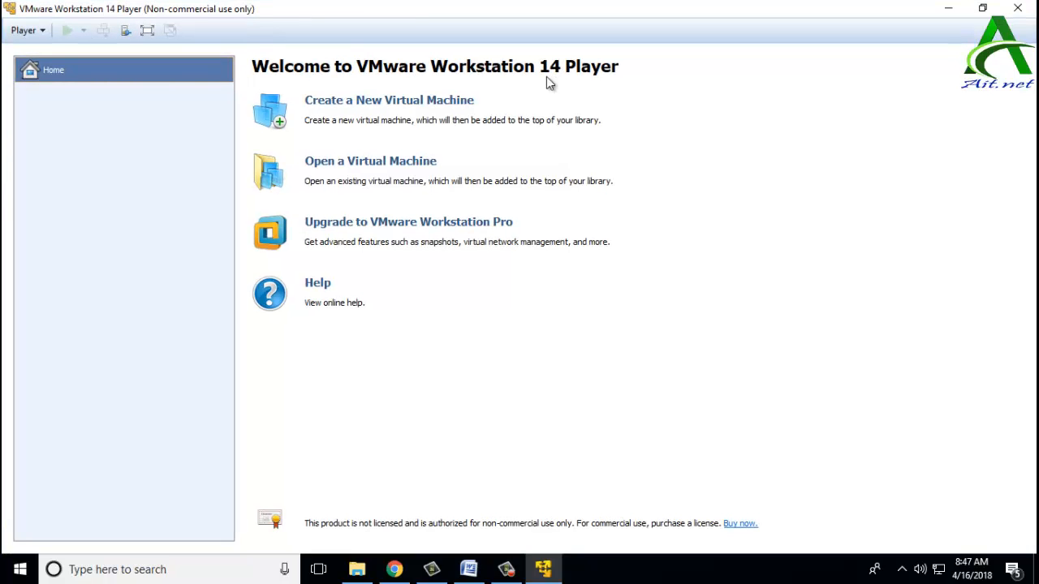
Step: Launch the New Virtual Machine Wizard from the Home page's 'Create a New Virtual Machine'
click(348, 101)
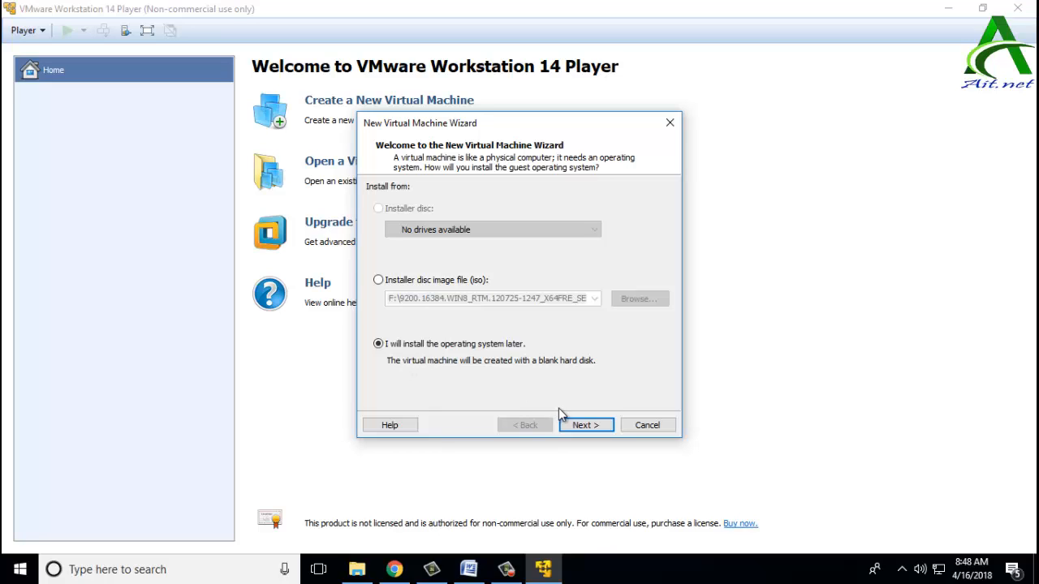
Step: On the guest OS page, look through the Linux version list without changing it
click(570, 426)
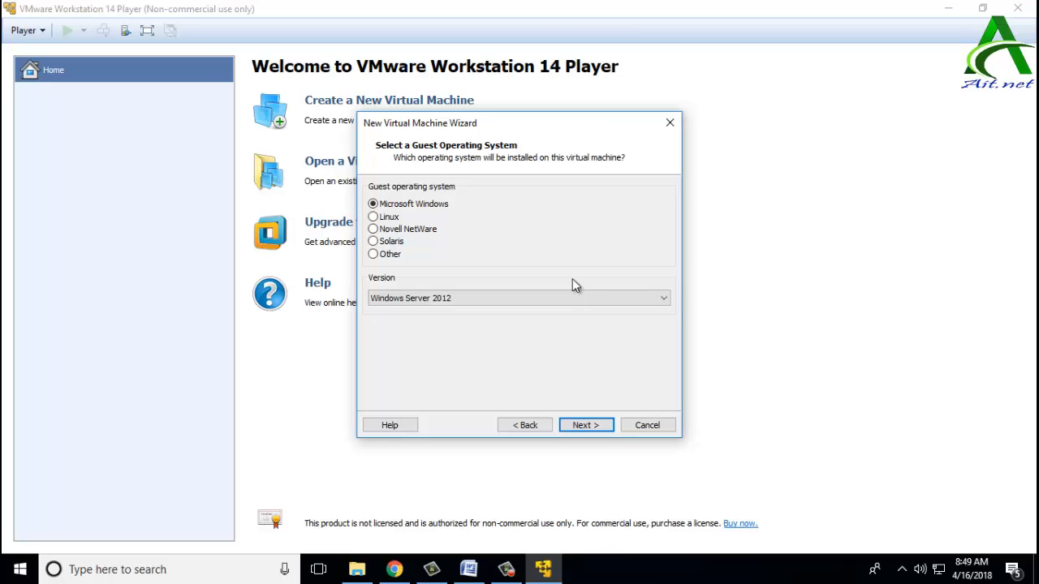
click(389, 216)
click(434, 299)
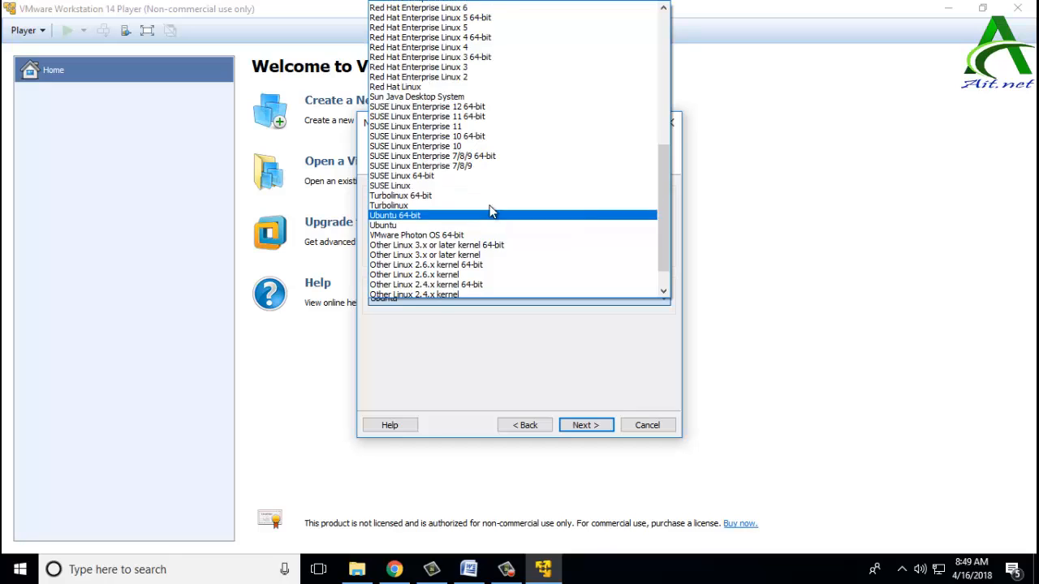
scroll(491, 211, up, 7)
scroll(491, 213, up, 2)
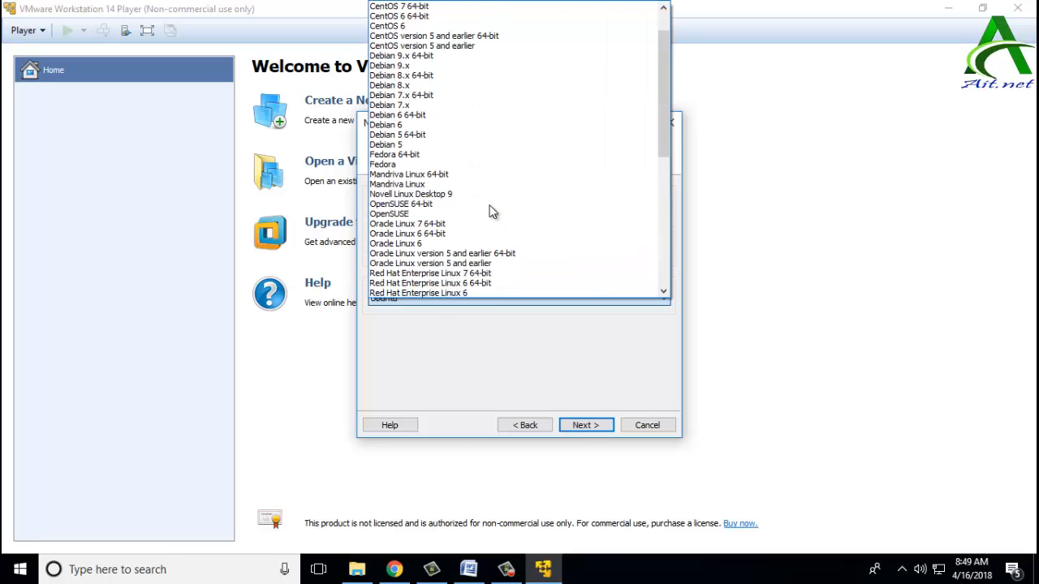
scroll(491, 211, up, 2)
scroll(491, 211, down, 8)
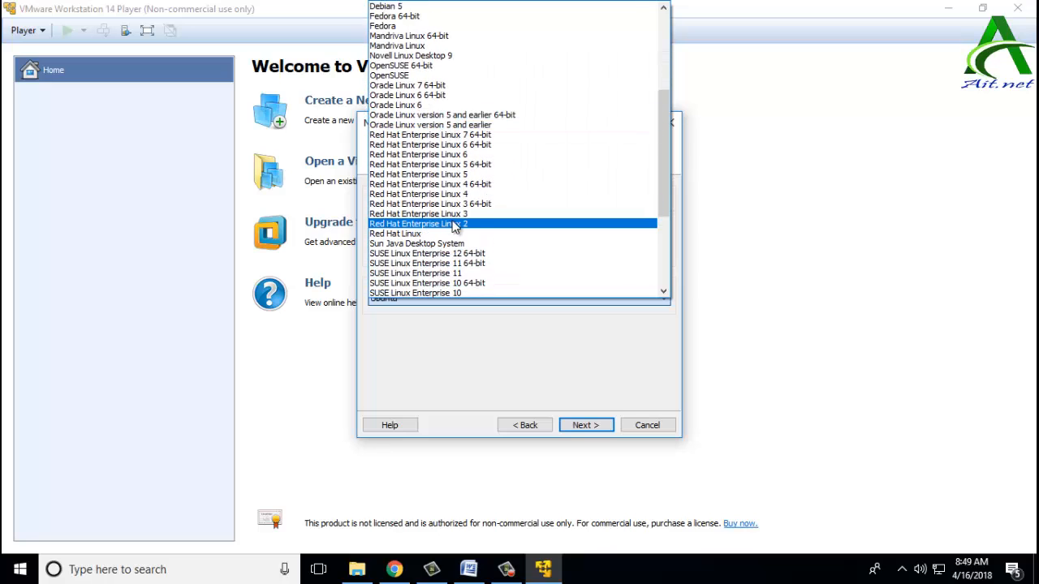
scroll(499, 215, down, 2)
scroll(499, 218, down, 4)
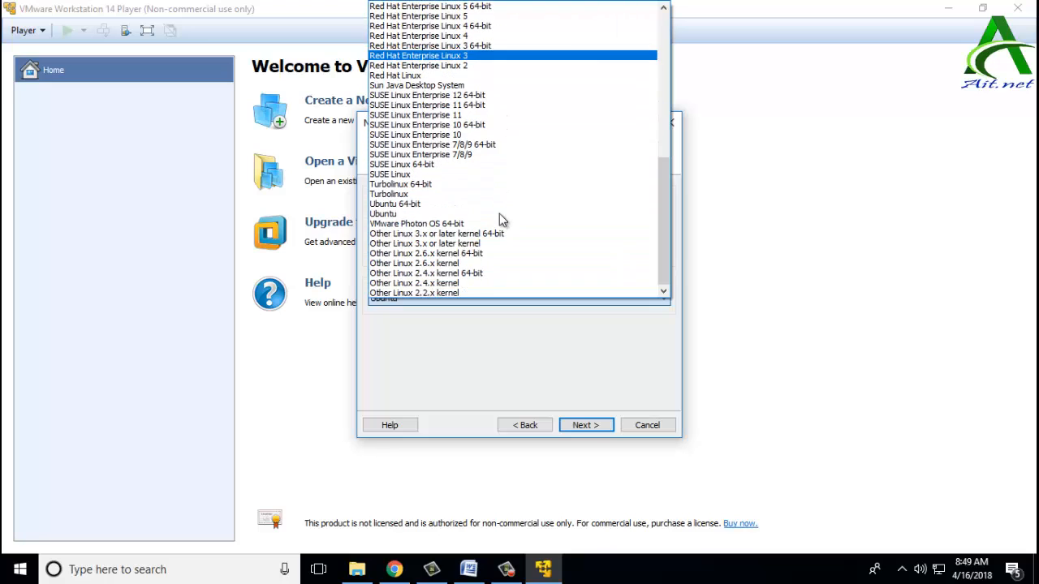
click(496, 344)
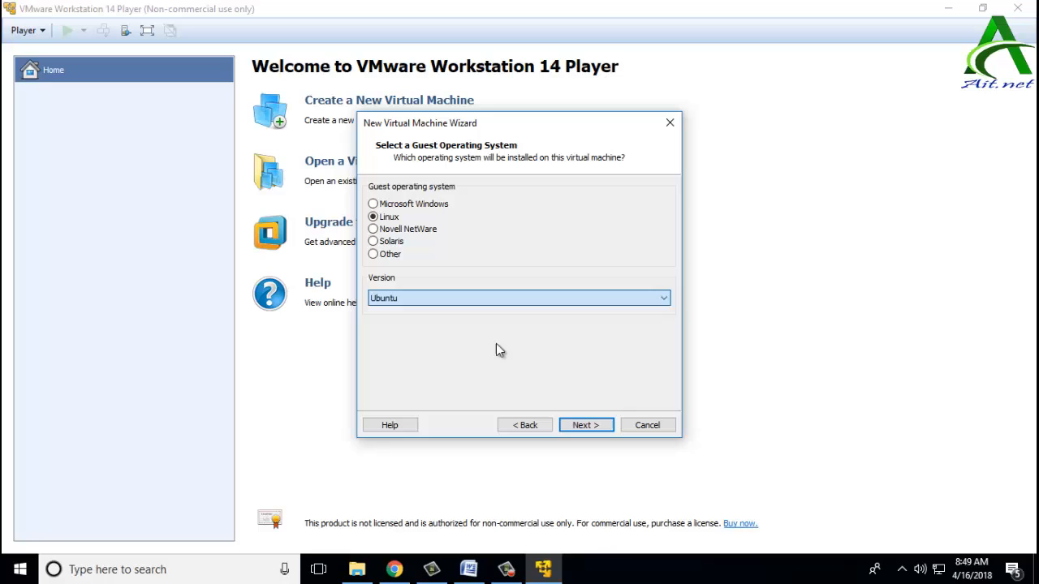
Step: Choose Microsoft Windows, version Windows Server 2012, and continue to naming
click(424, 207)
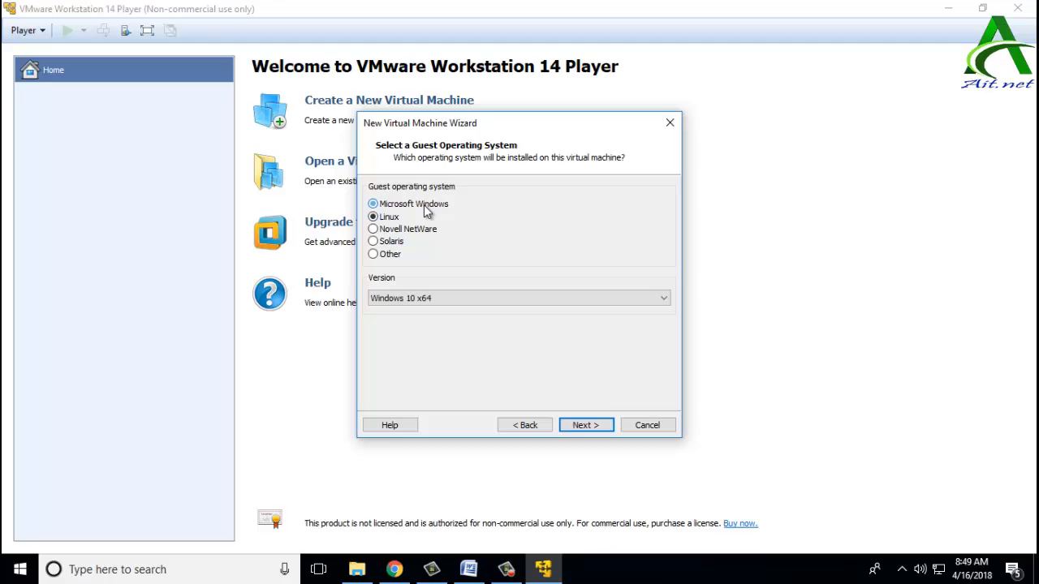
click(473, 298)
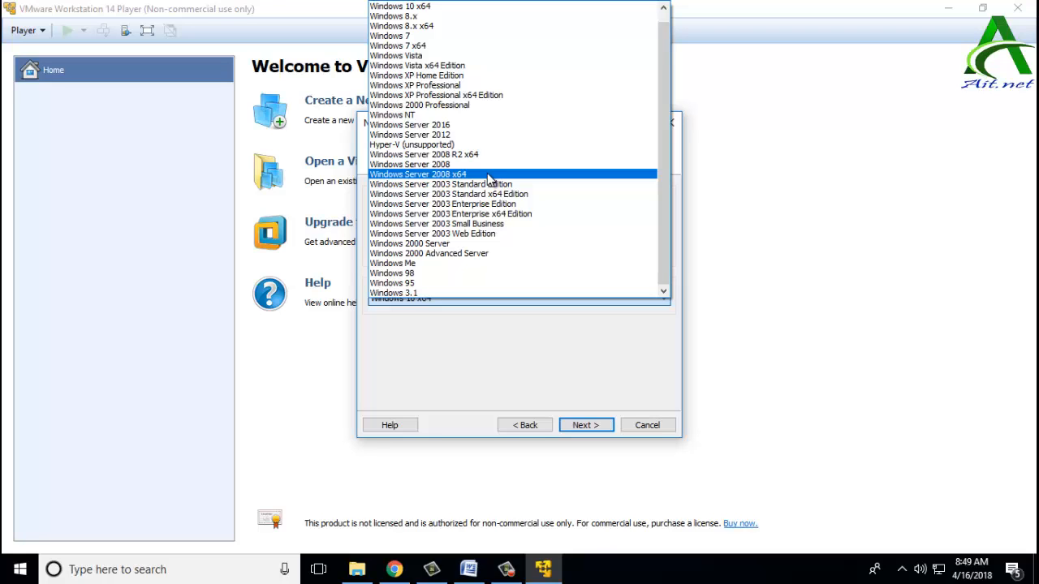
scroll(490, 178, up, 1)
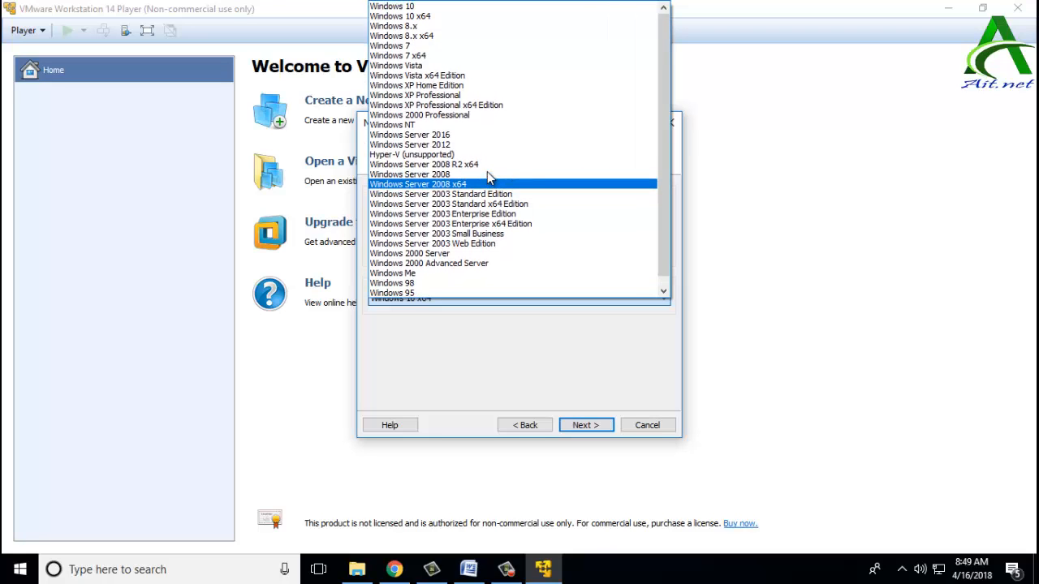
click(403, 145)
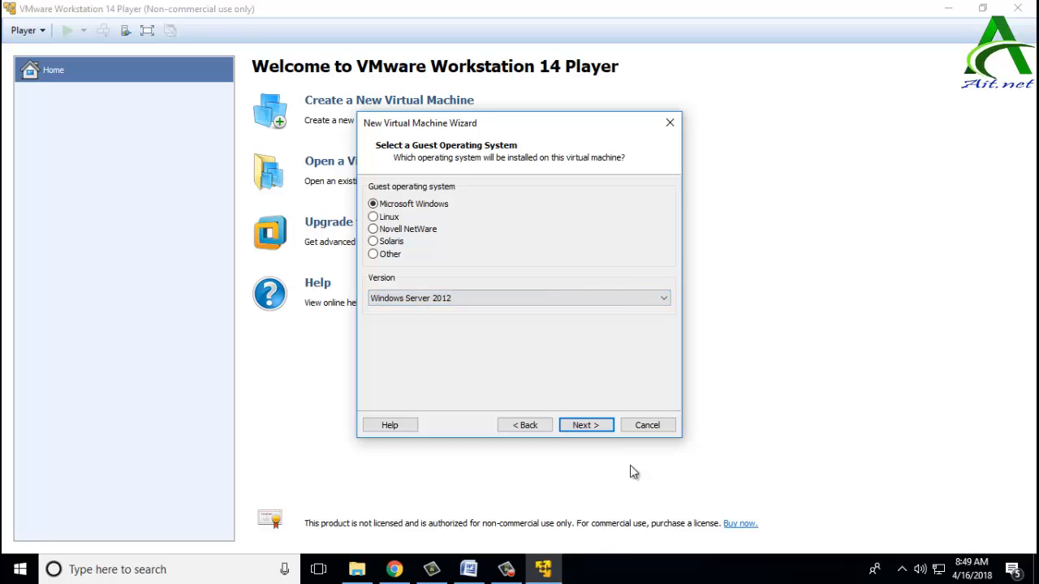
click(595, 426)
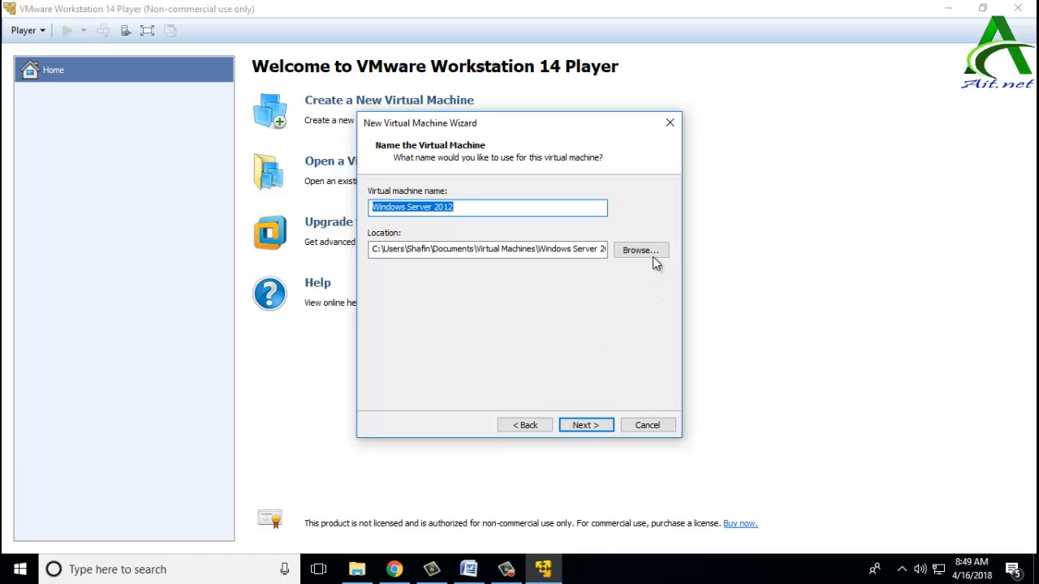
Step: Create a folder named 'virtual' on Local Disk (F:), then return to the VMware wizard
click(357, 569)
right_click(520, 352)
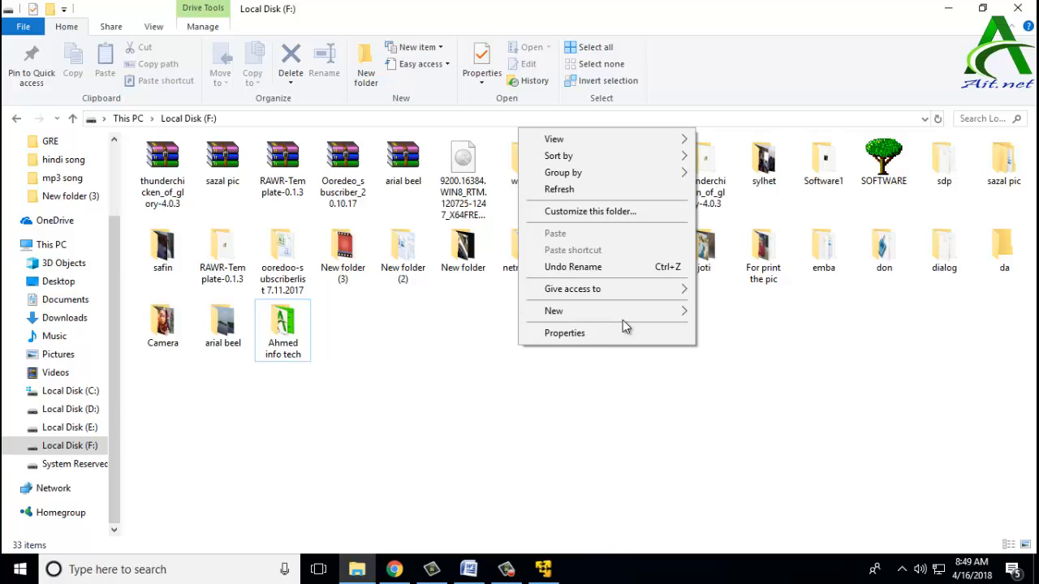
mouse_move(649, 323)
click(712, 317)
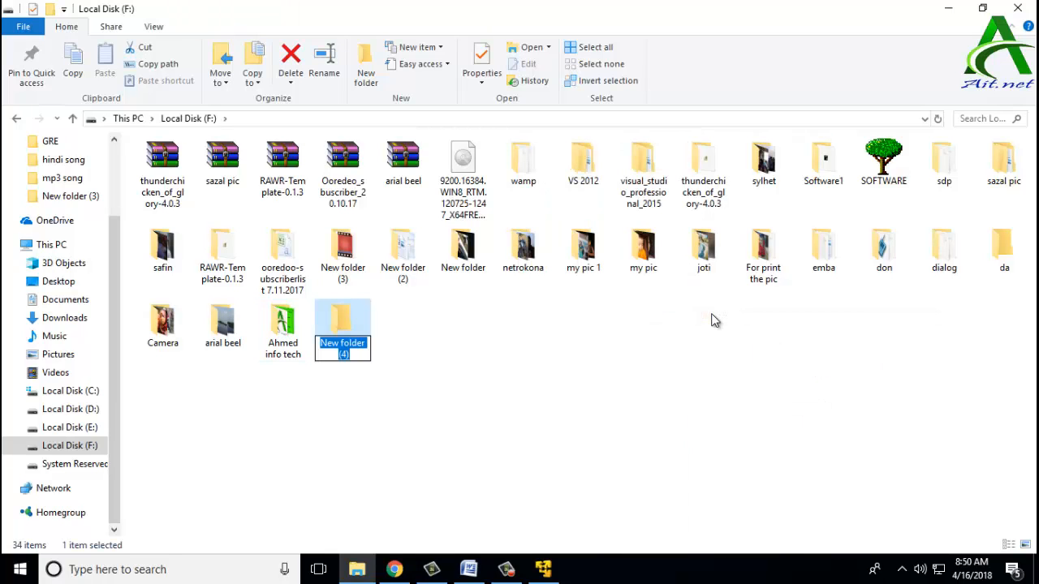
text(vira)
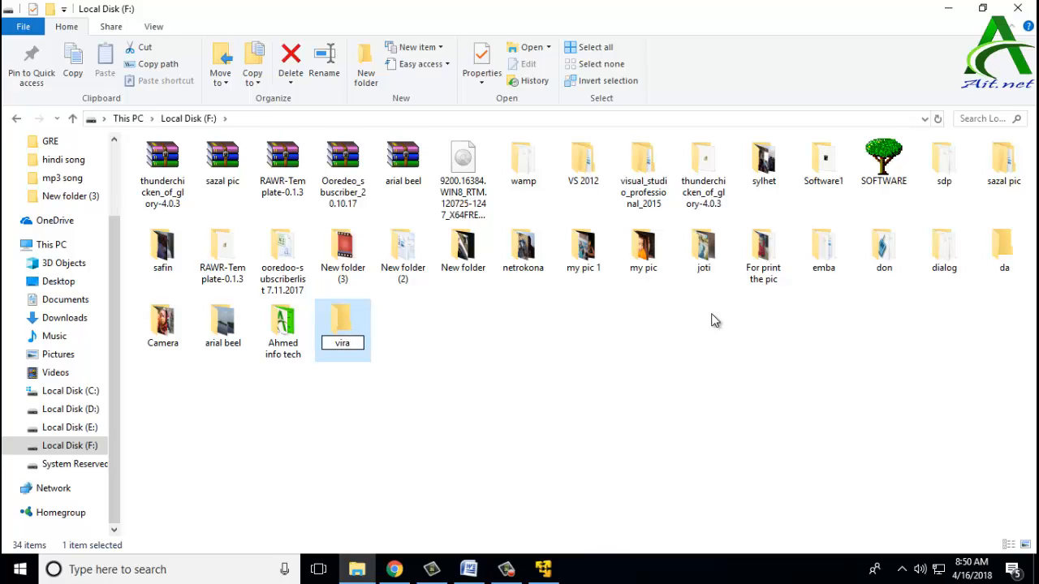
key(BackSpace)
key(BackSpace)
text(ry)
key(BackSpace)
text(tual)
click(474, 370)
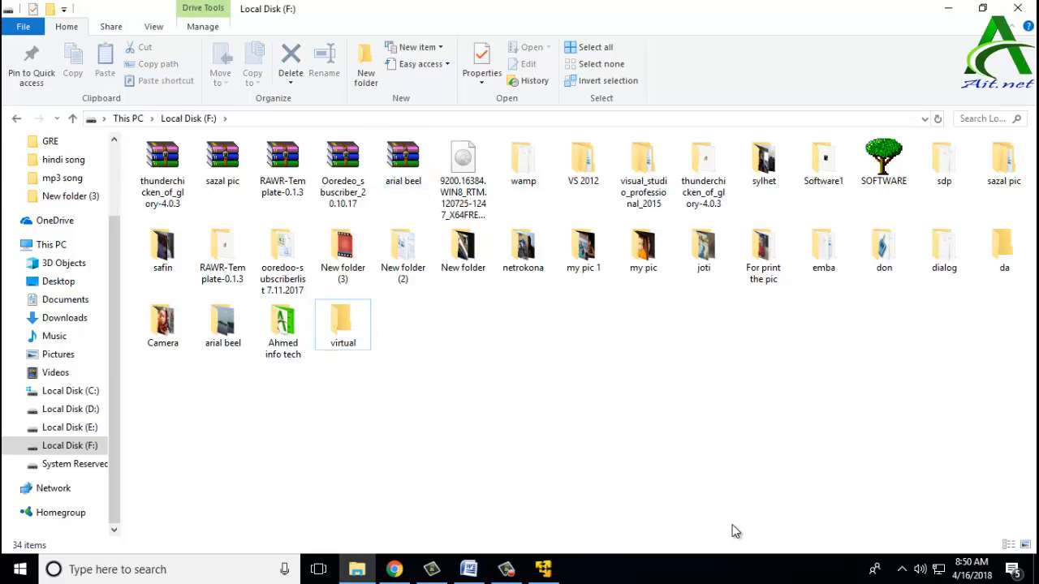
click(543, 569)
Step: Set the virtual machine's location to the F:\virtual folder
click(641, 250)
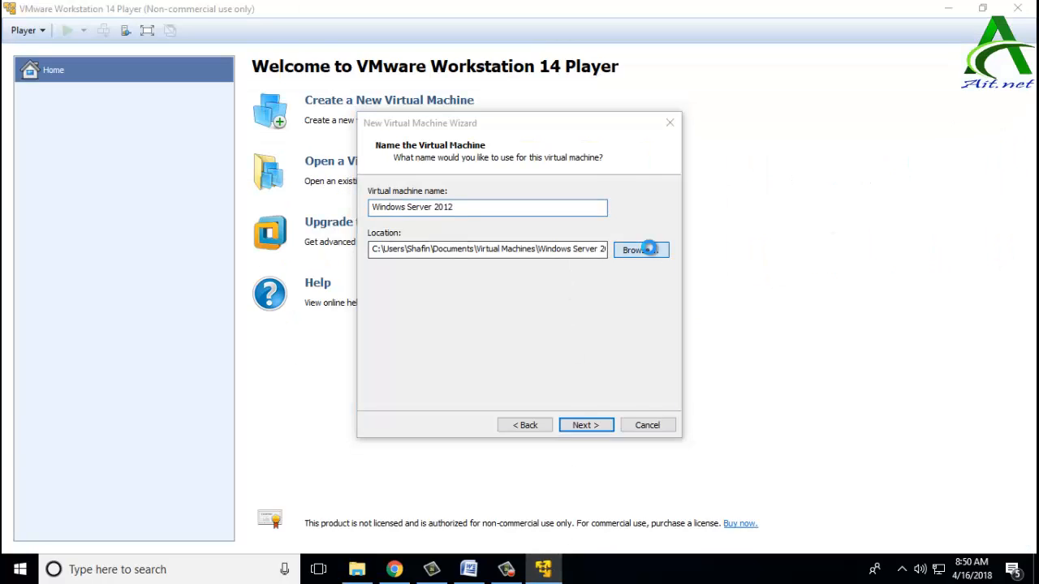
drag(622, 258, 604, 311)
scroll(537, 294, up, 2)
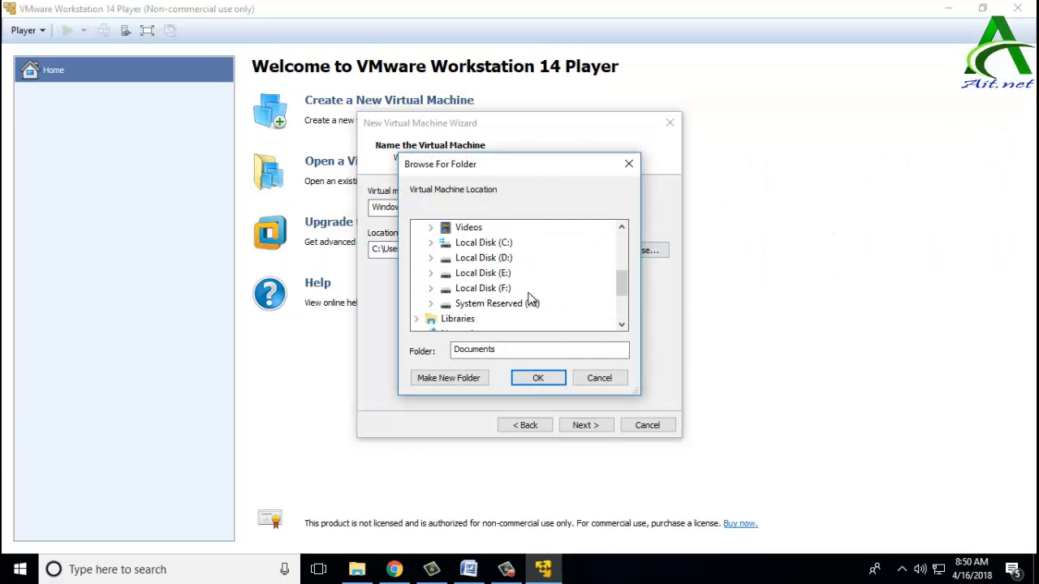
click(491, 289)
scroll(520, 280, down, 8)
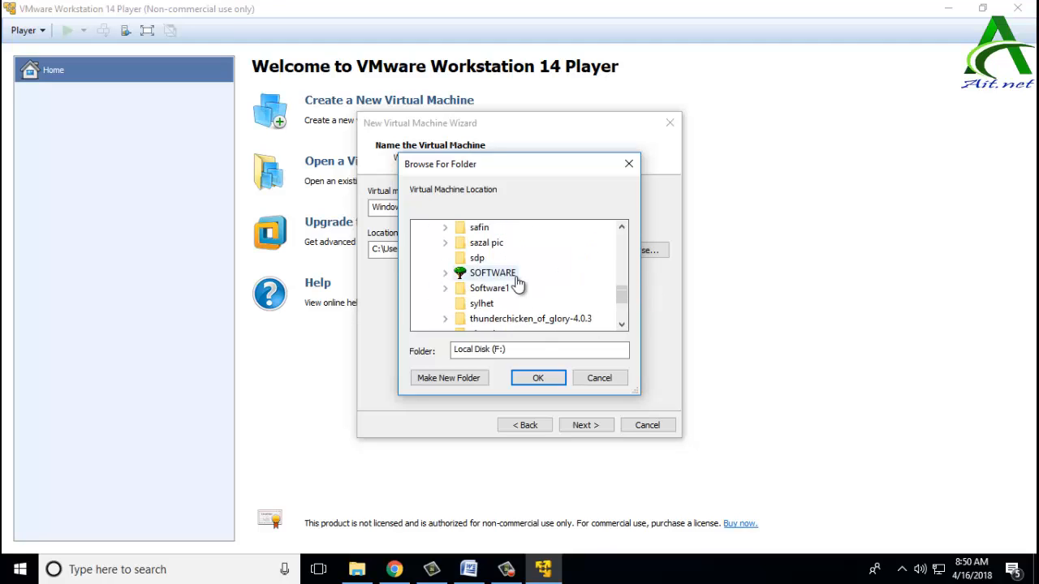
scroll(517, 282, down, 1)
click(487, 288)
click(538, 380)
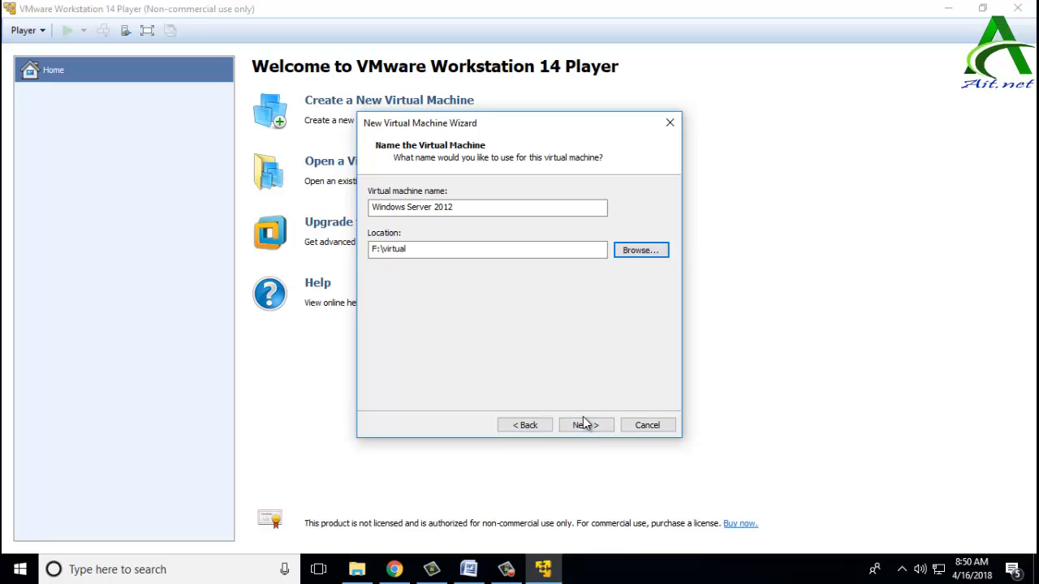
Step: Keep the 60 GB disk size and open Customize Hardware from the summary
click(583, 425)
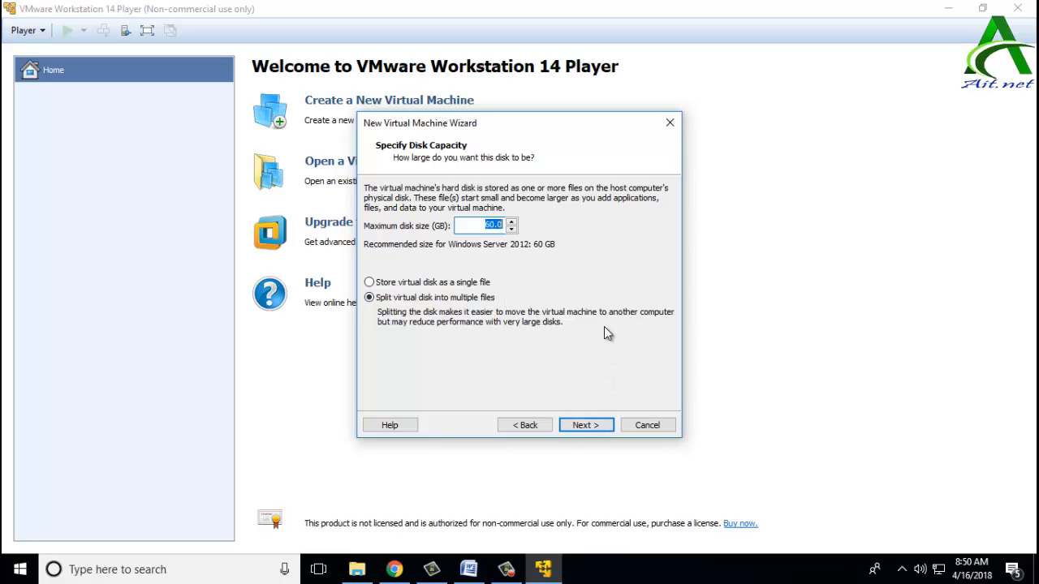
click(586, 426)
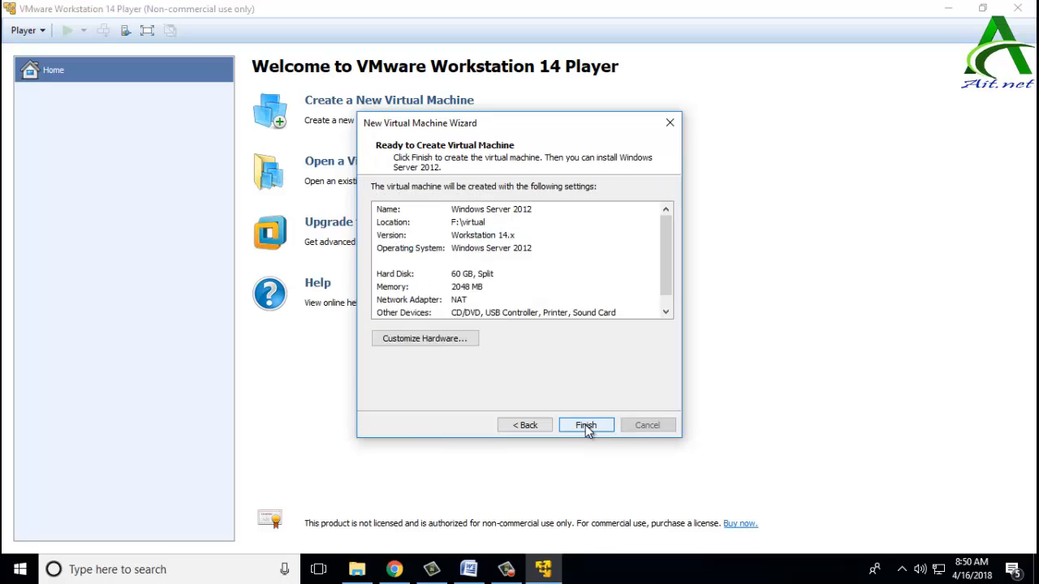
click(423, 337)
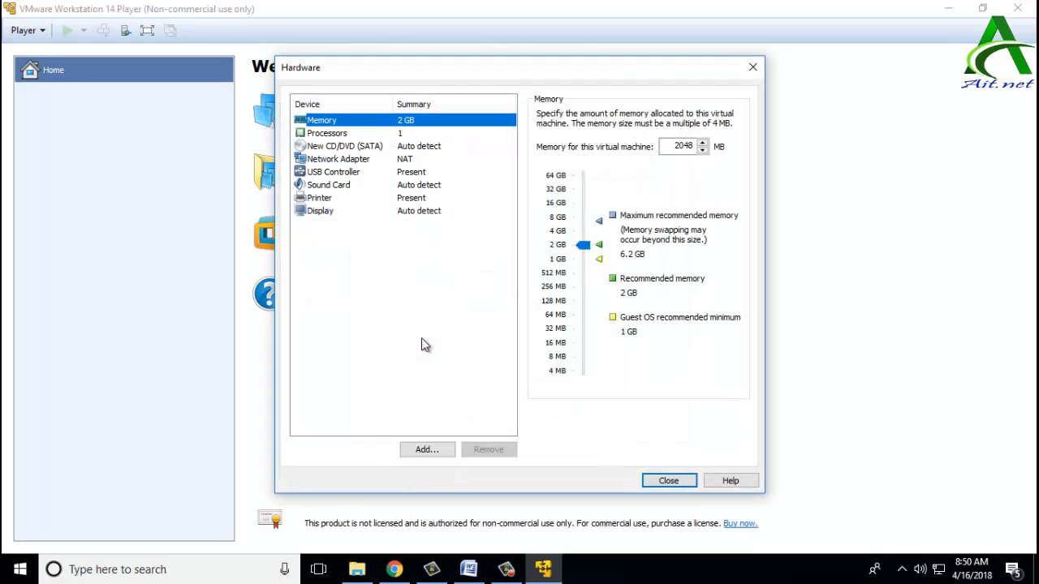
Step: Review the processor settings, leaving the core count at 1
click(331, 134)
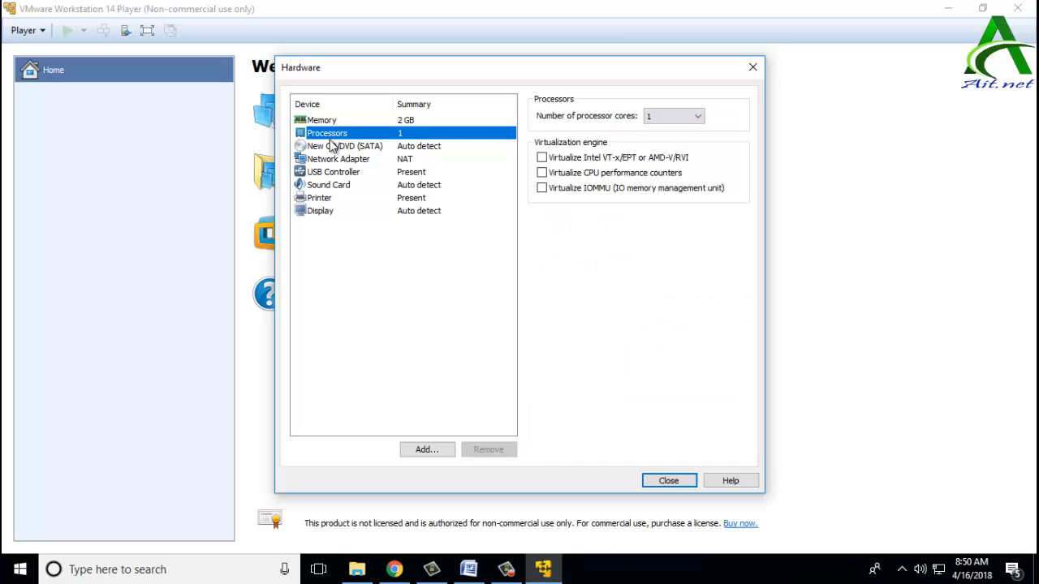
click(687, 112)
click(688, 113)
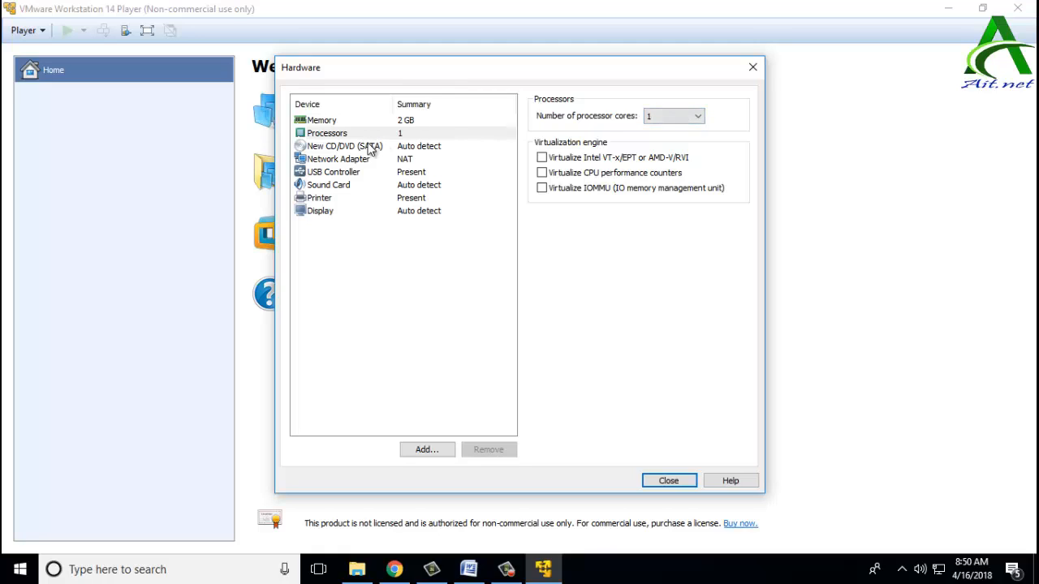
click(694, 120)
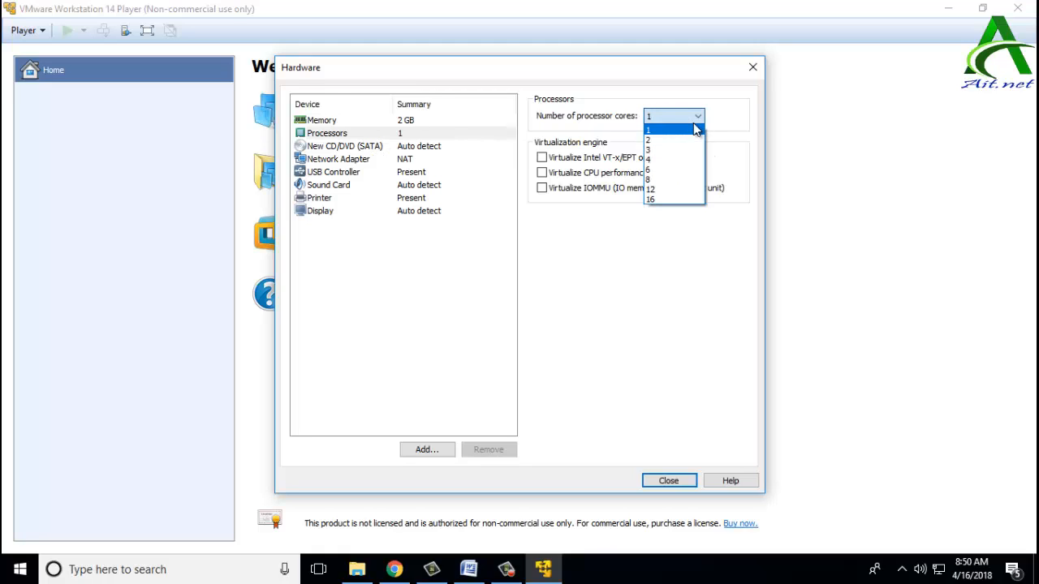
click(694, 130)
Step: Review CD/DVD, network, USB, sound, printer and display settings, then finish creating the VM
click(361, 147)
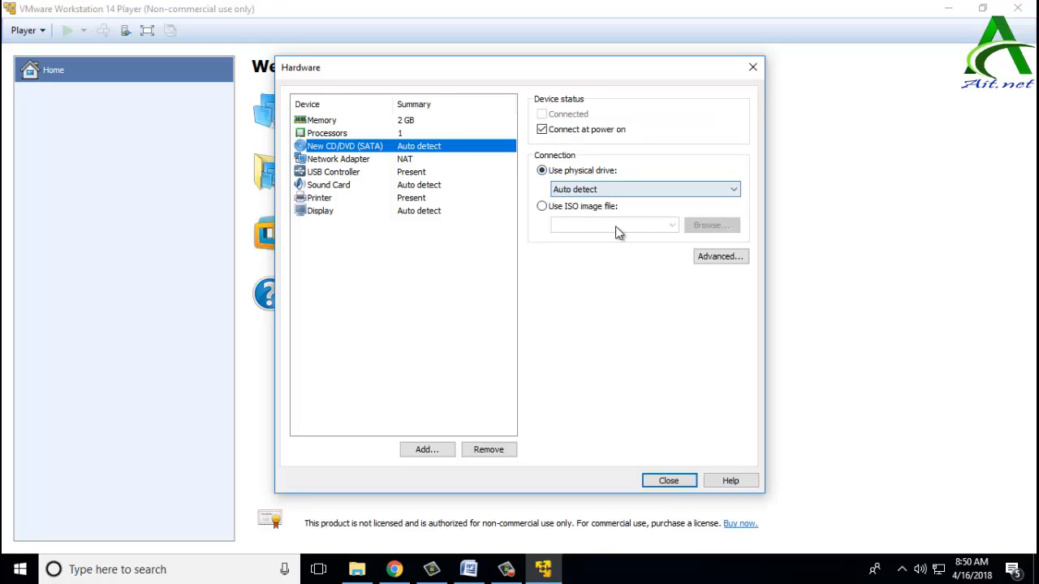
click(344, 161)
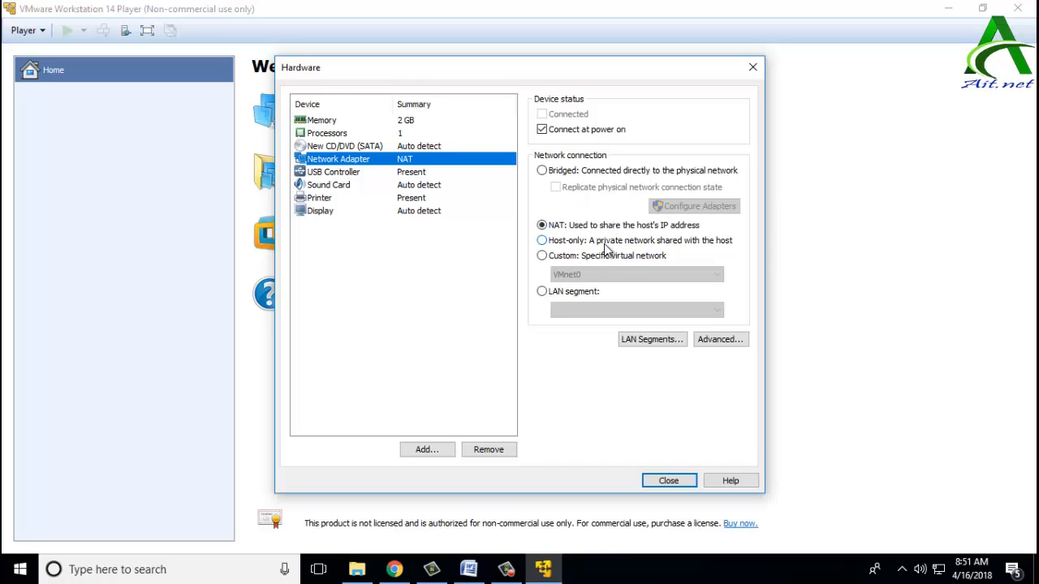
click(329, 174)
click(319, 186)
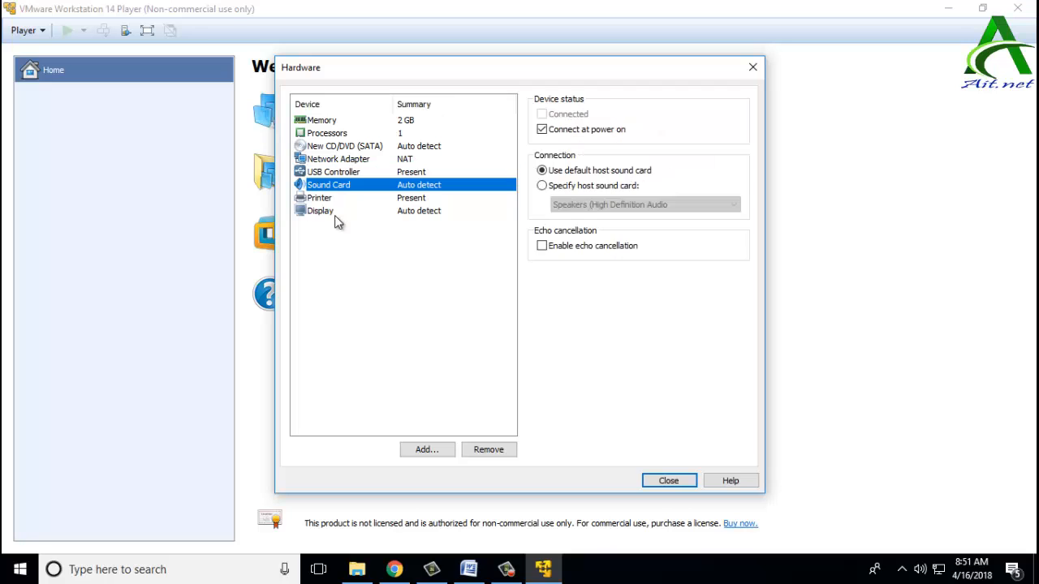
click(325, 199)
click(325, 211)
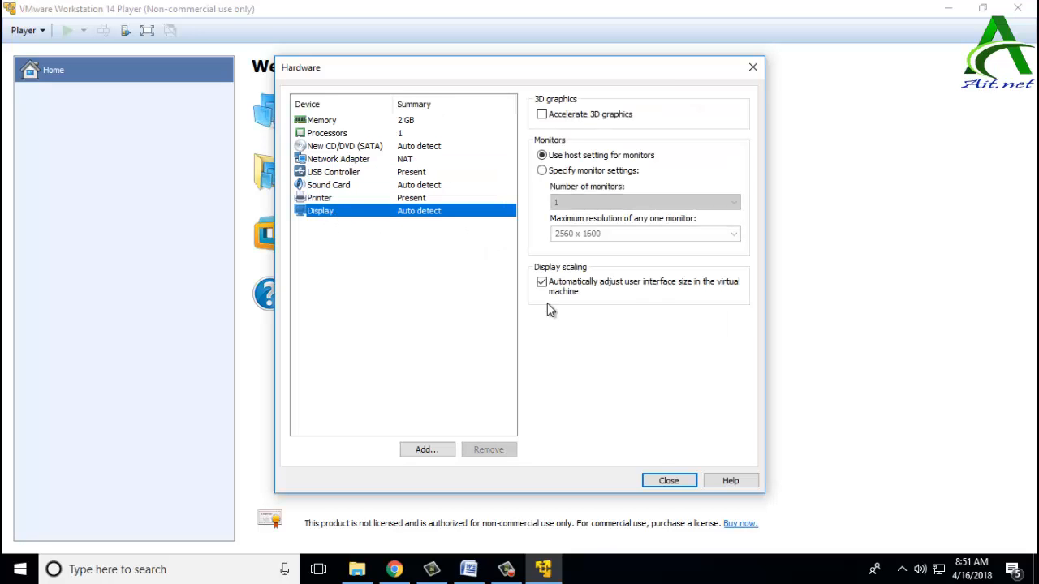
click(668, 482)
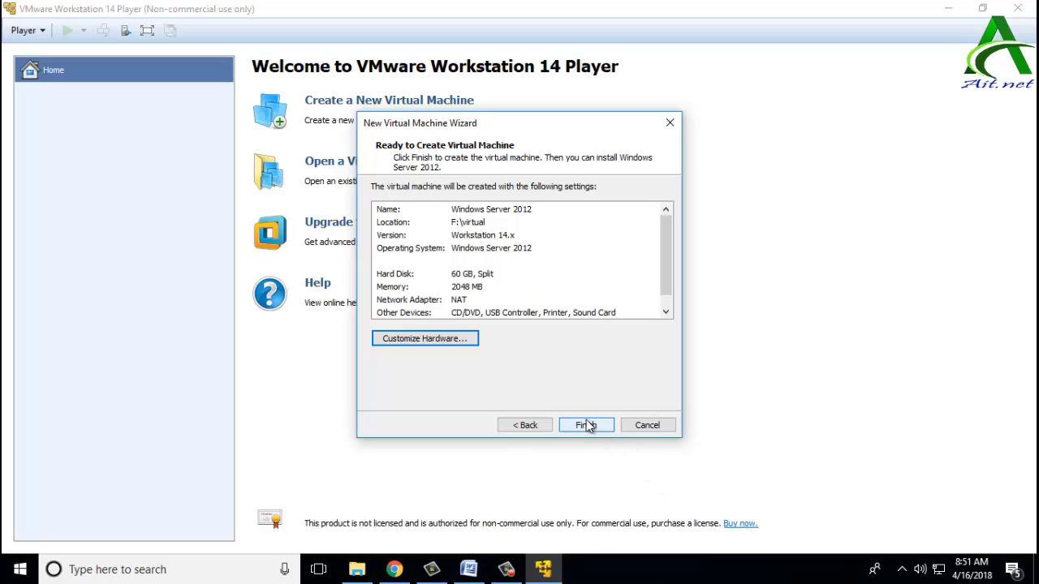
click(583, 424)
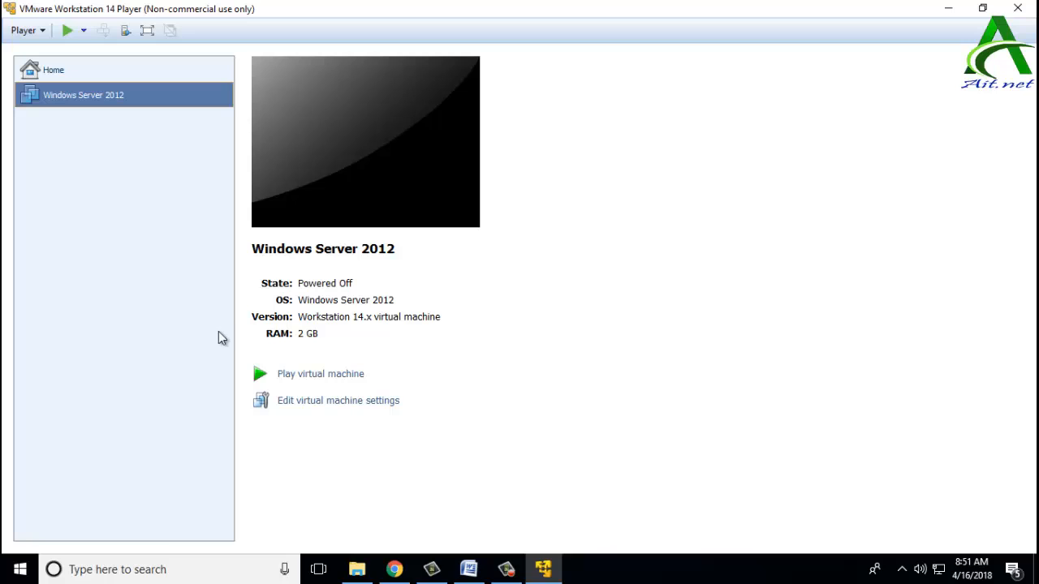
Step: Power on the Windows Server 2012 VM, declining to reconnect the sata0:1 drive
click(330, 376)
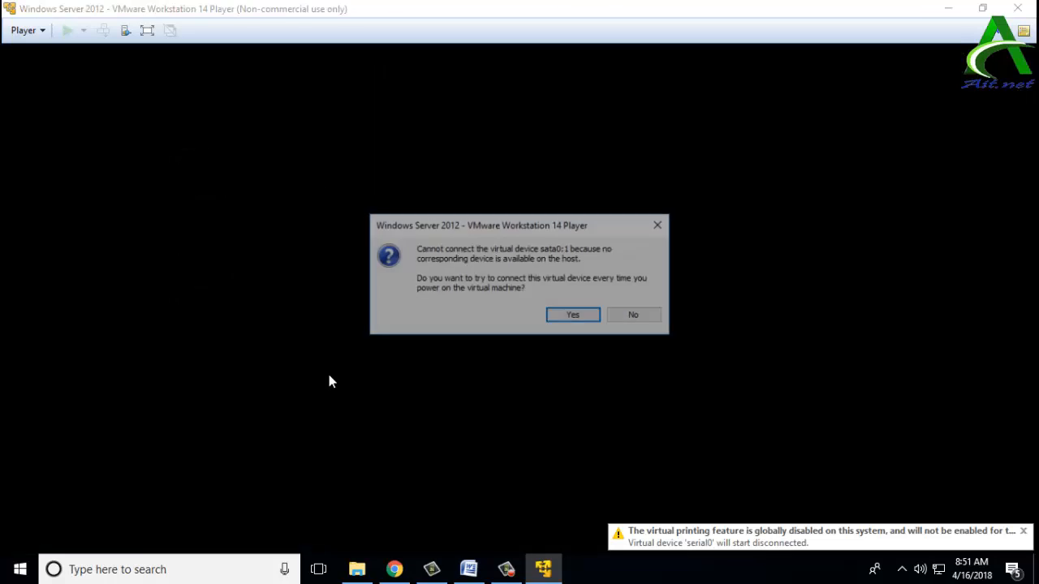
click(635, 316)
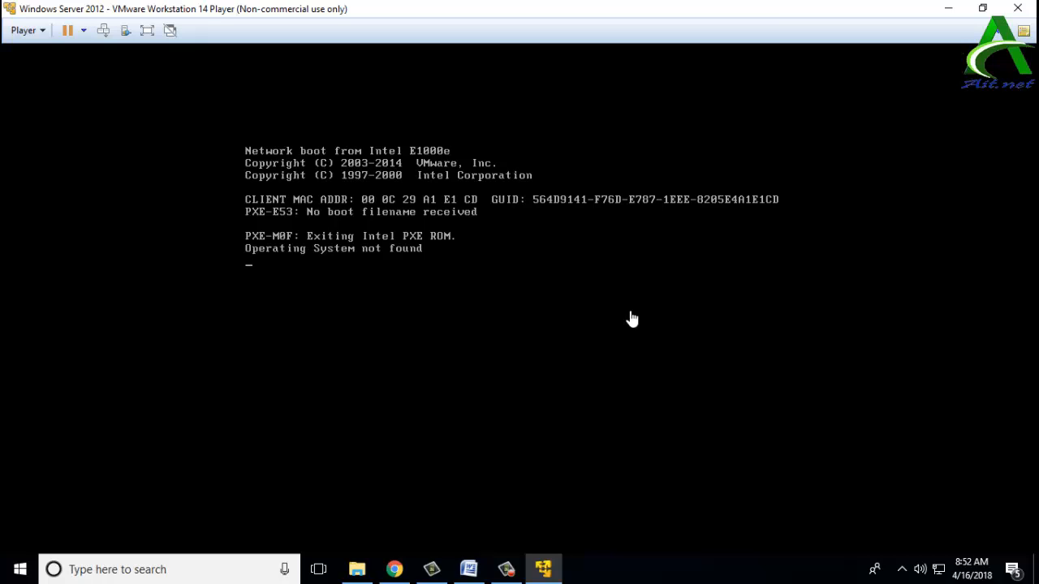
Step: Power off the running VM through Player > Exit
click(23, 33)
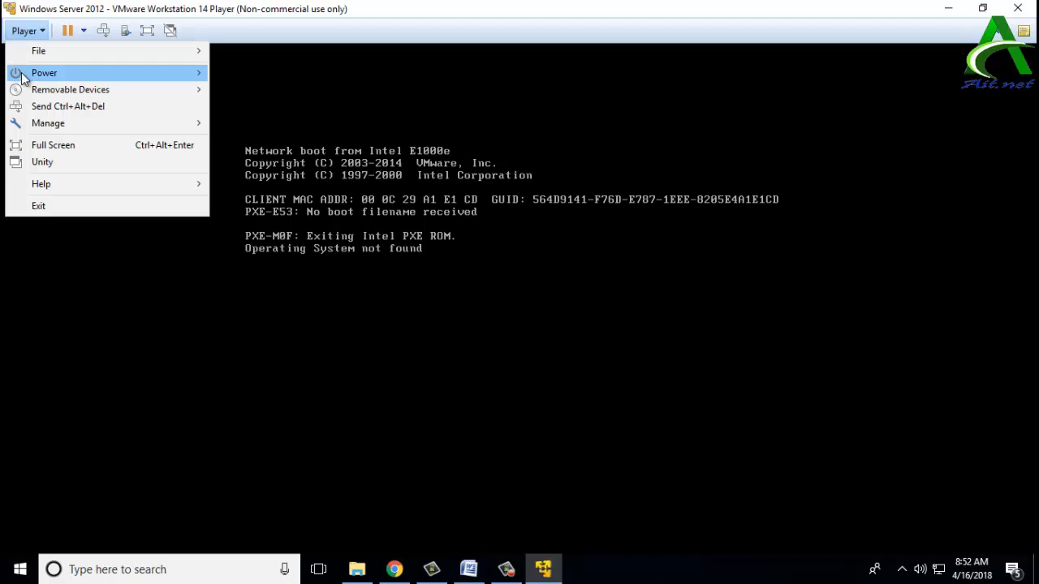
click(25, 201)
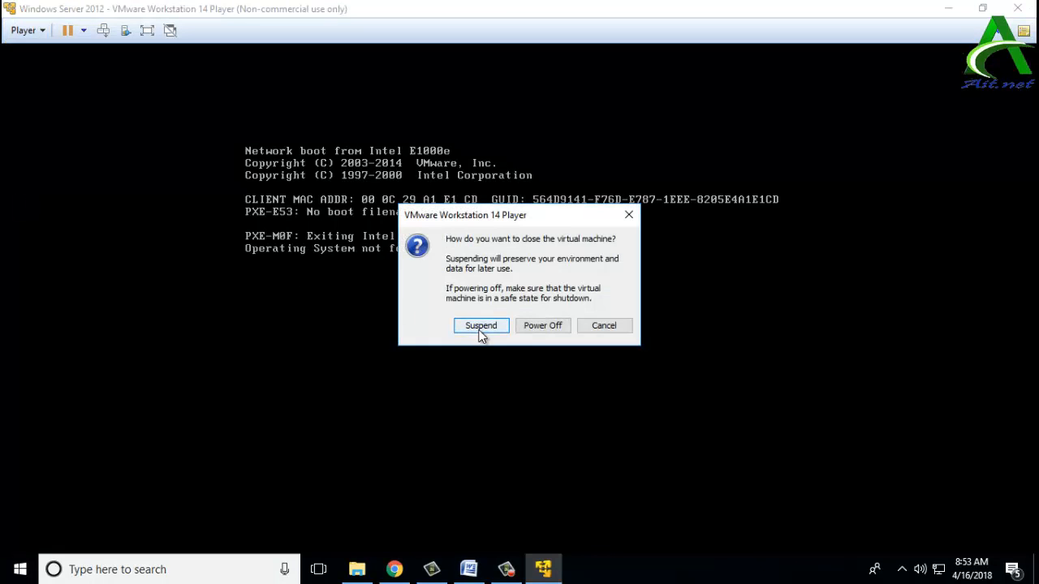
click(528, 328)
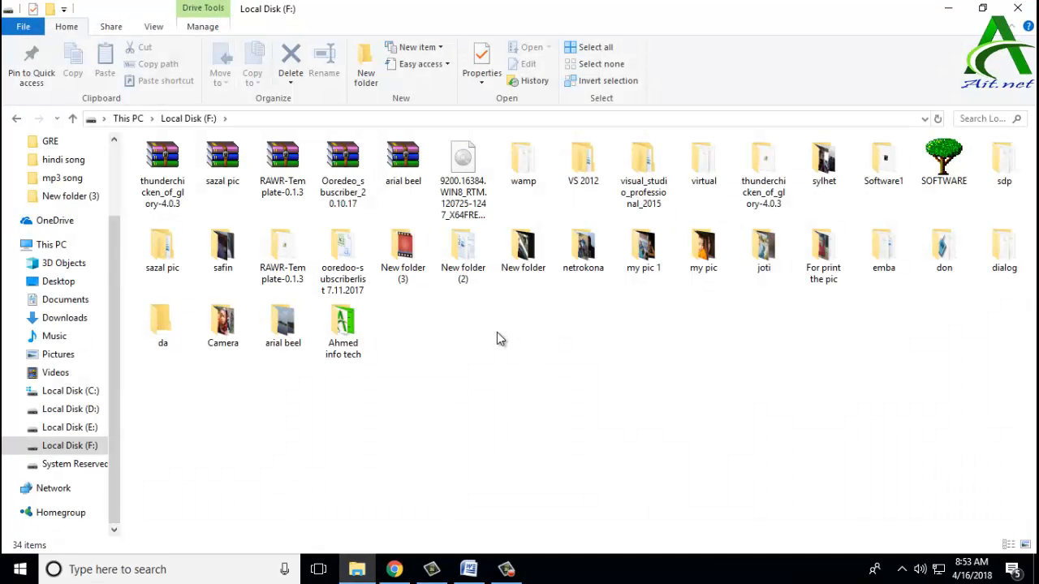
Step: Relaunch VMware Player from the desktop, select the Windows Server 2012 VM, and maximize the window
click(947, 7)
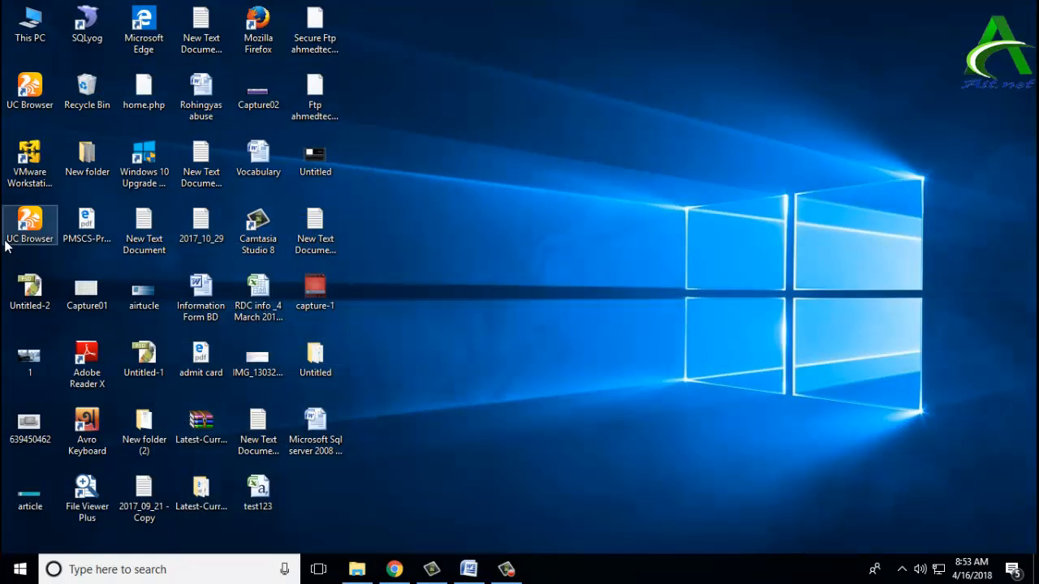
click(16, 185)
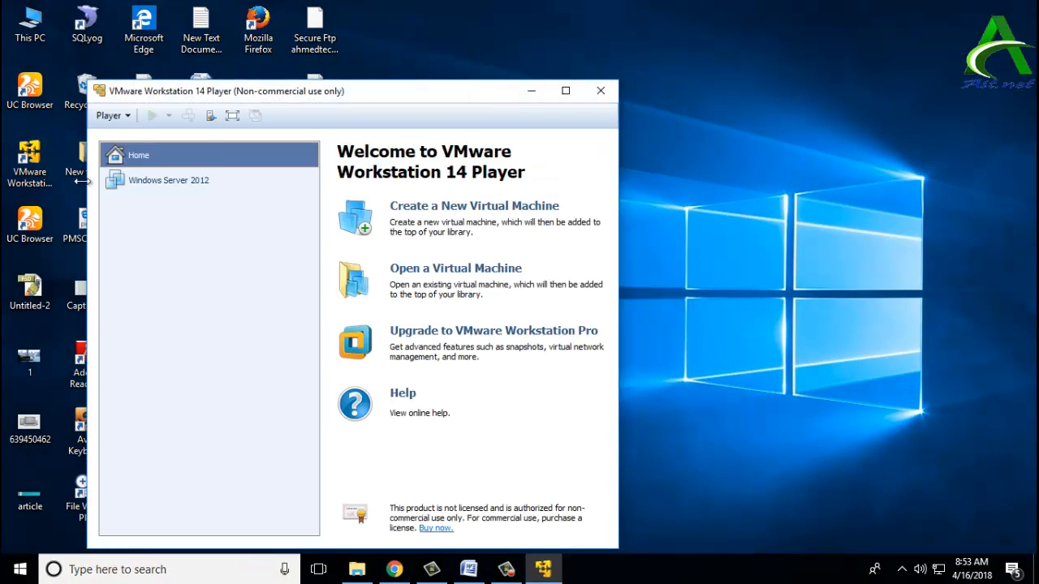
click(140, 195)
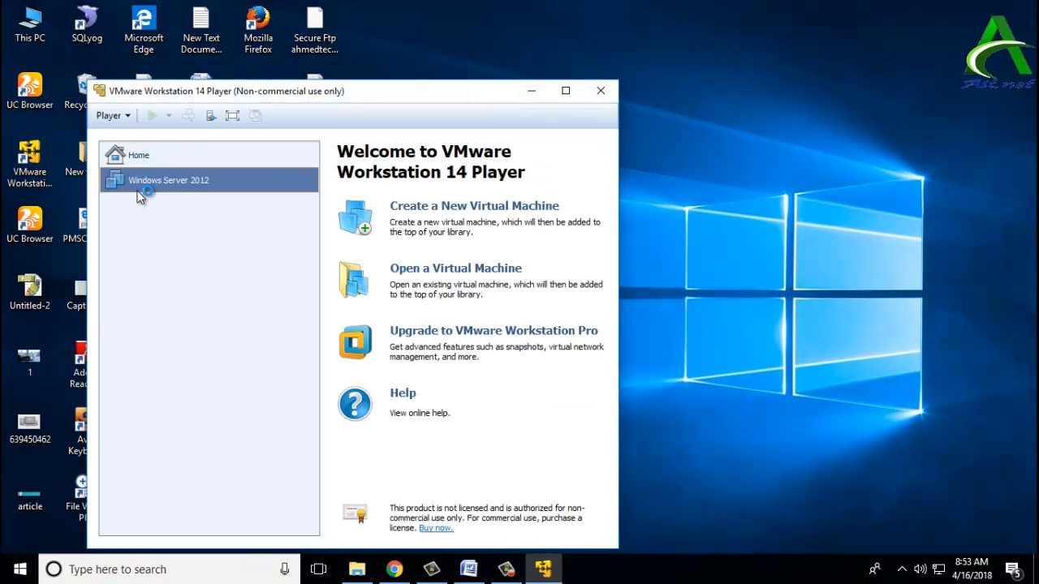
click(566, 91)
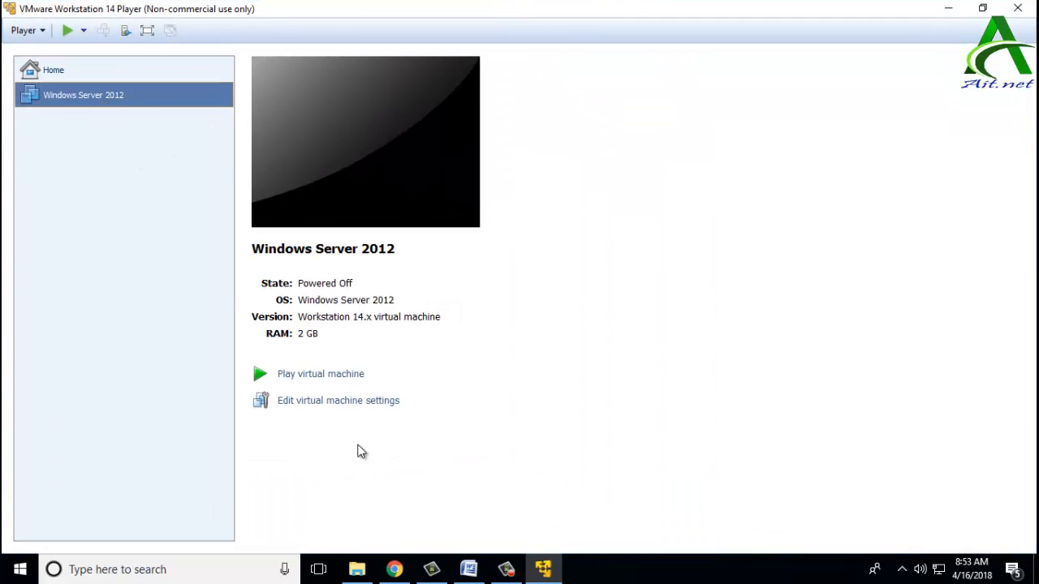
Step: Point the VM's CD/DVD (SATA) drive at the F:\9200.16384.WIN8_RTM ISO image and save the settings
click(347, 400)
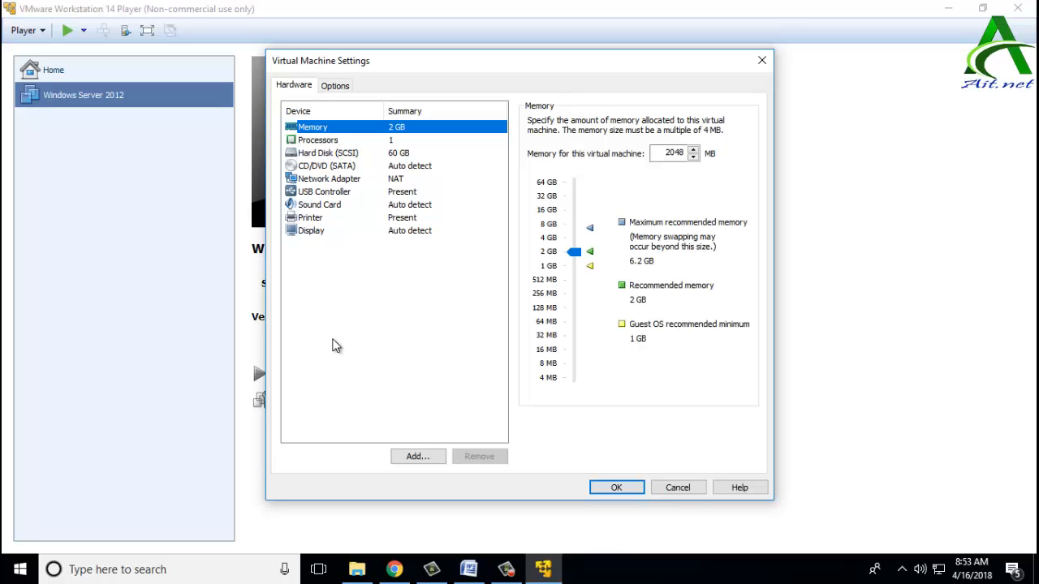
click(318, 165)
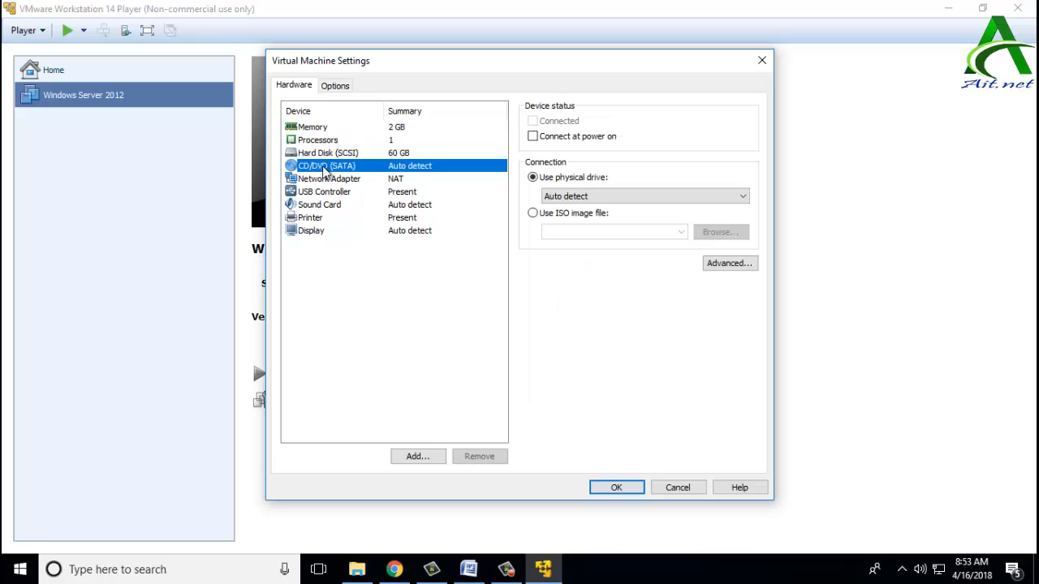
click(586, 215)
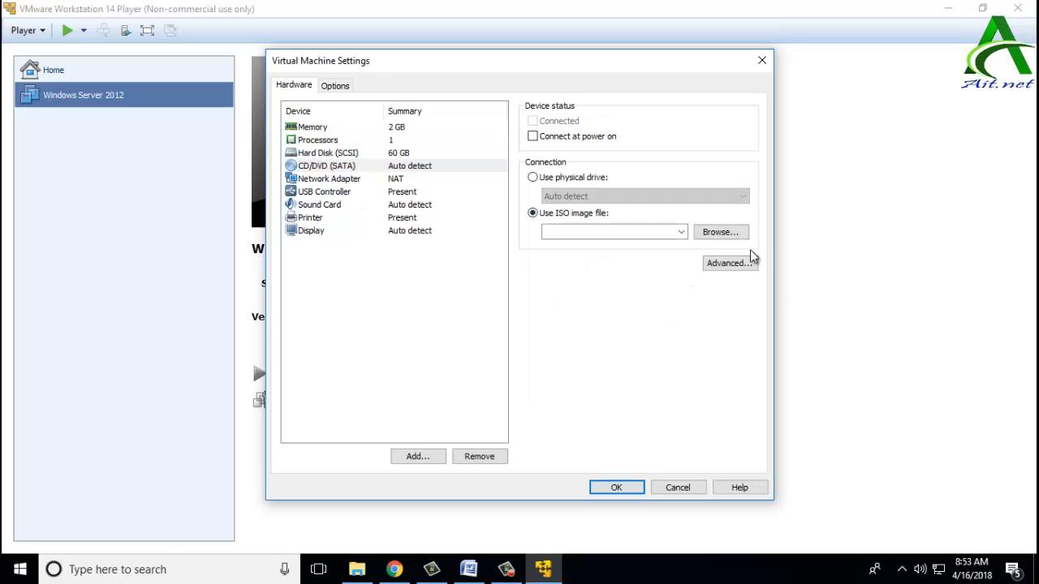
click(730, 233)
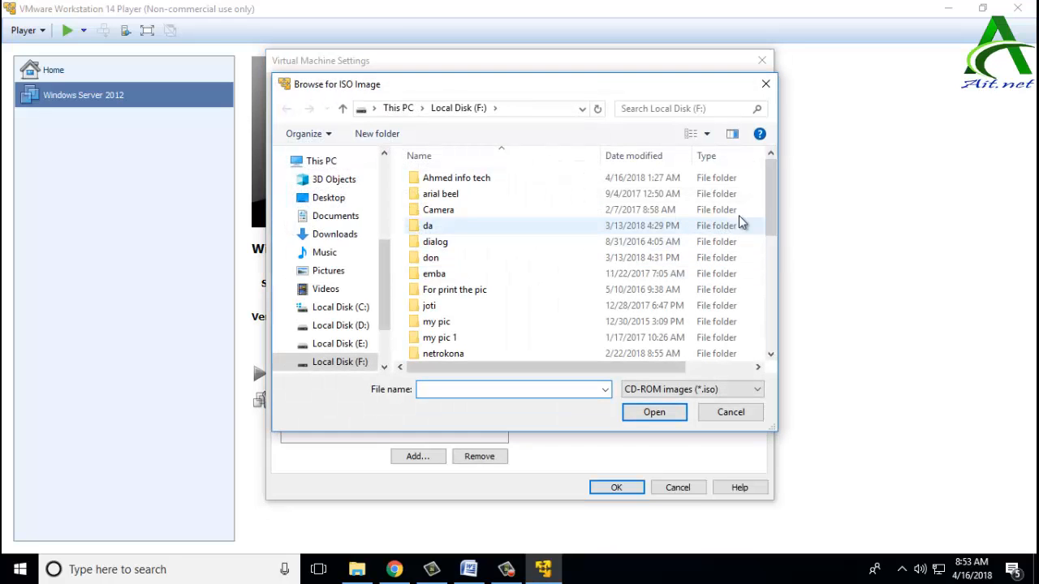
drag(770, 195, 775, 323)
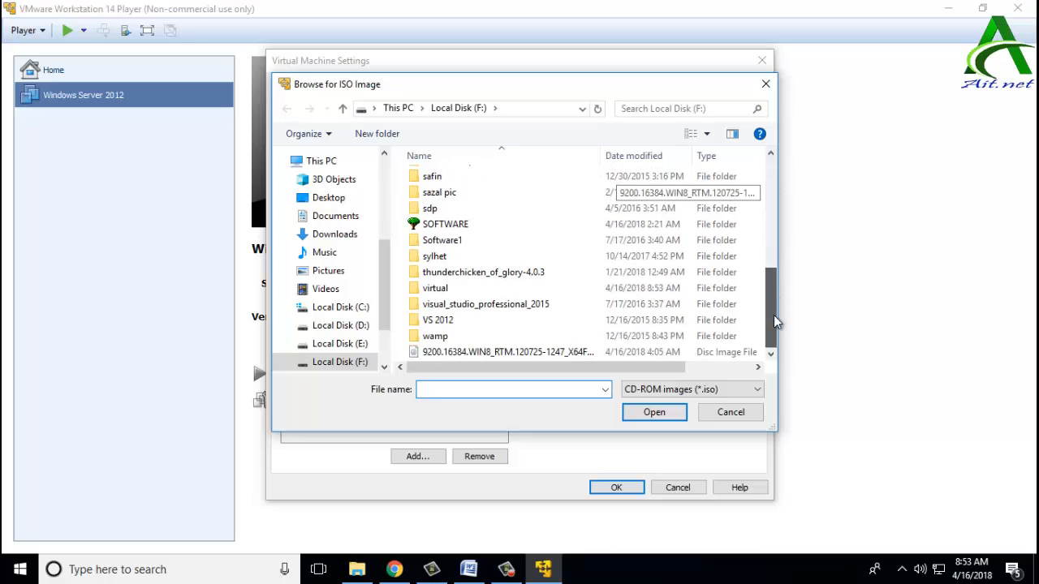
click(555, 354)
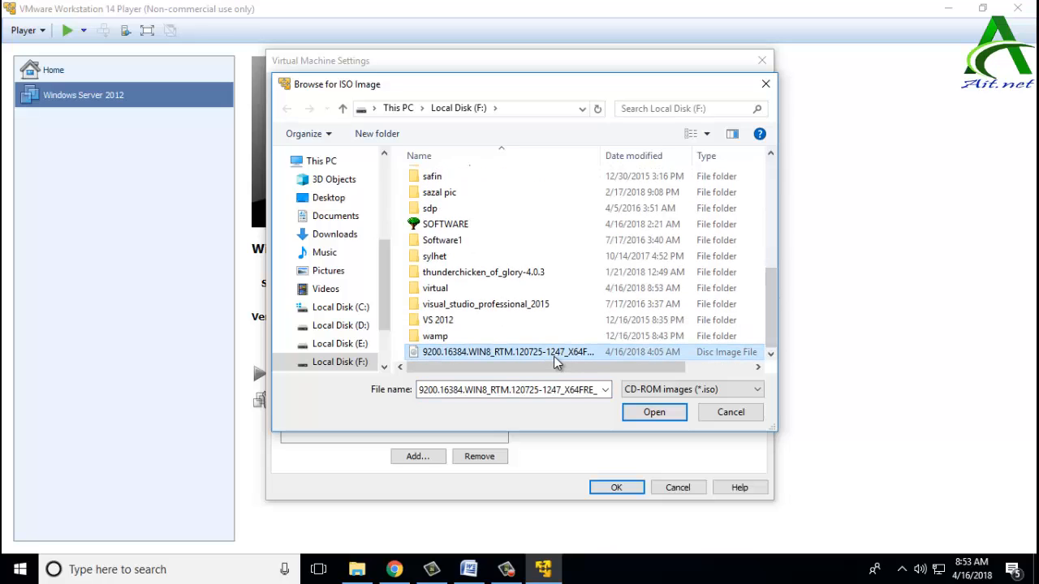
click(654, 412)
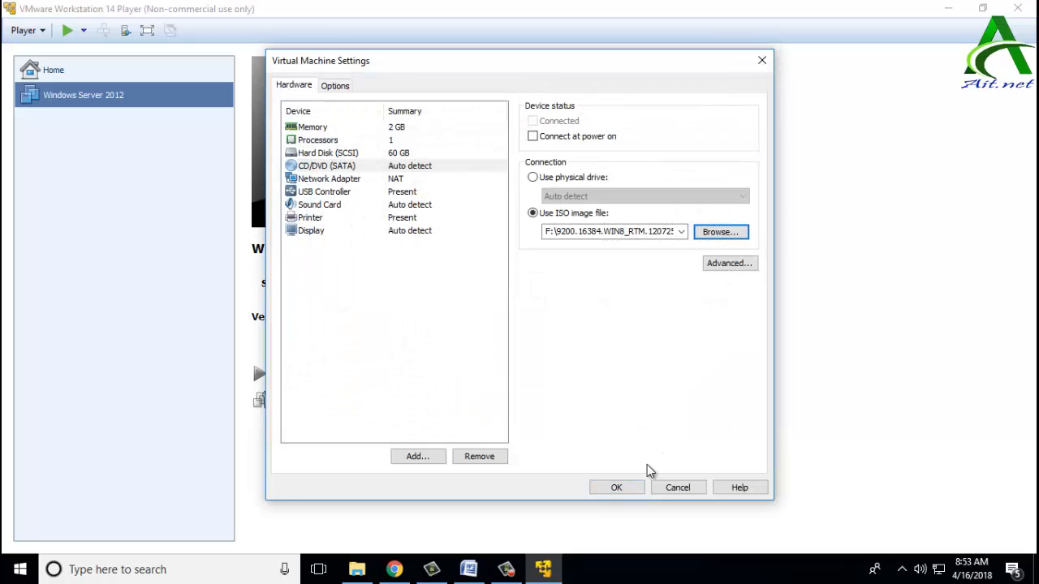
click(623, 490)
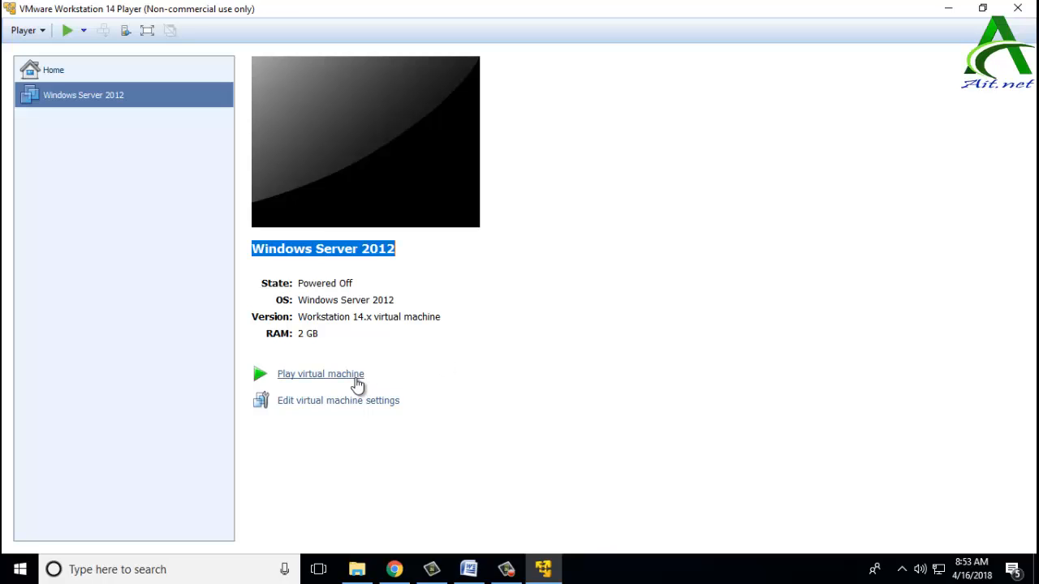
Step: Power on the VM again; when it still reports no operating system, open the Player menu
click(357, 375)
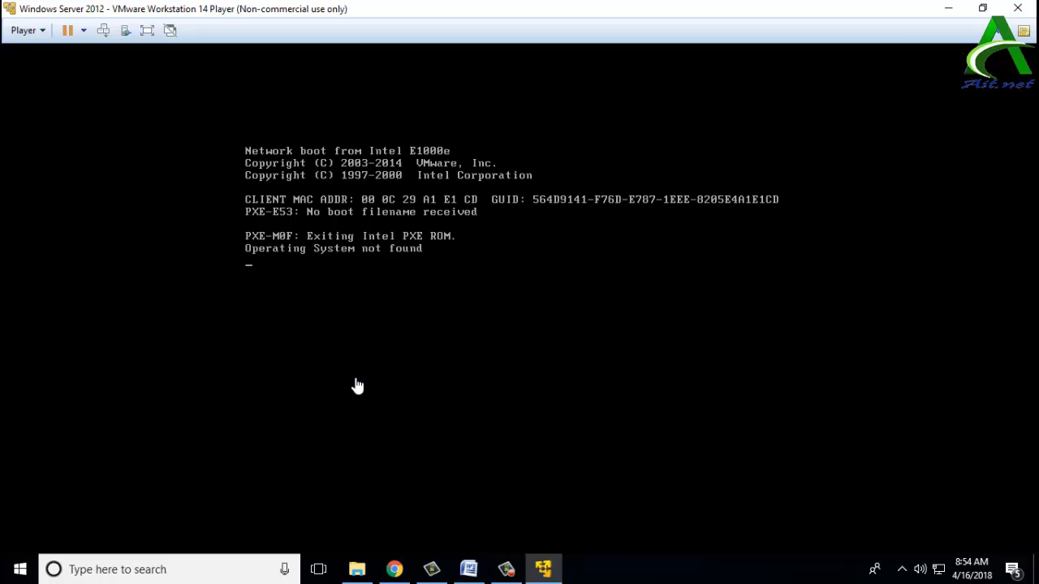
click(24, 30)
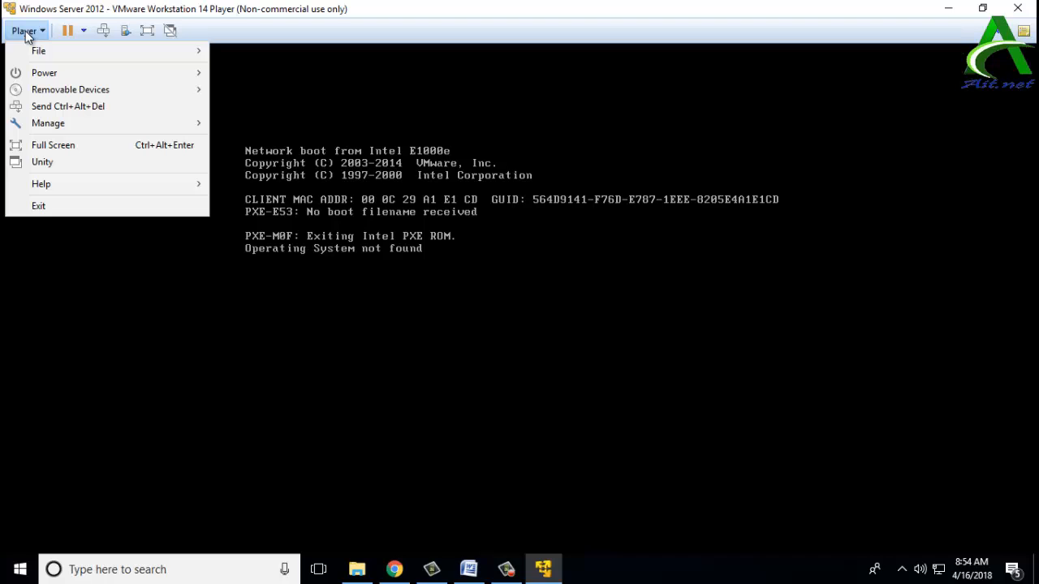
Step: Shut down the Windows Server 2012 guest and confirm powering it off
mouse_move(69, 74)
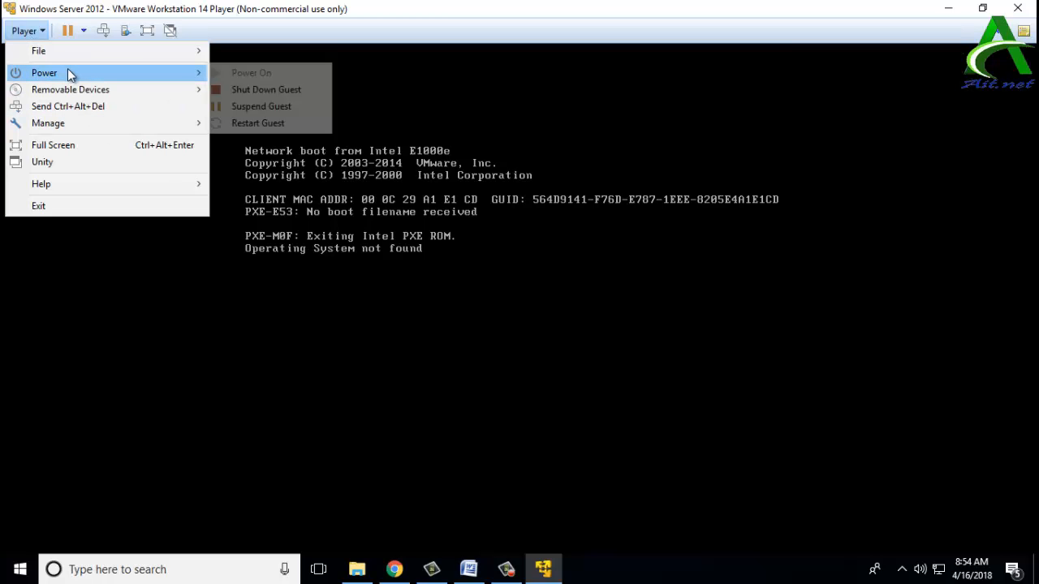
click(223, 89)
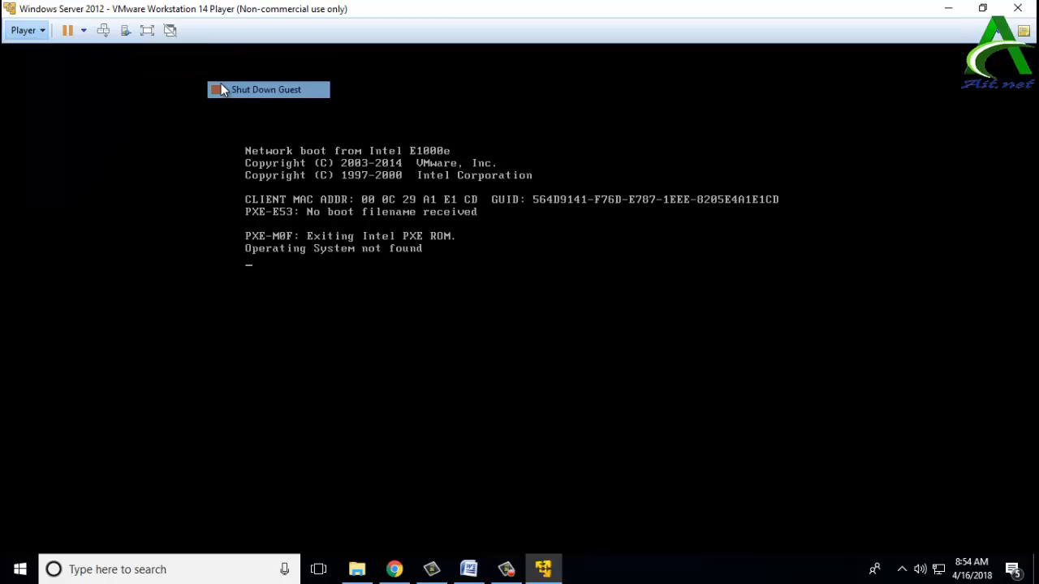
click(551, 316)
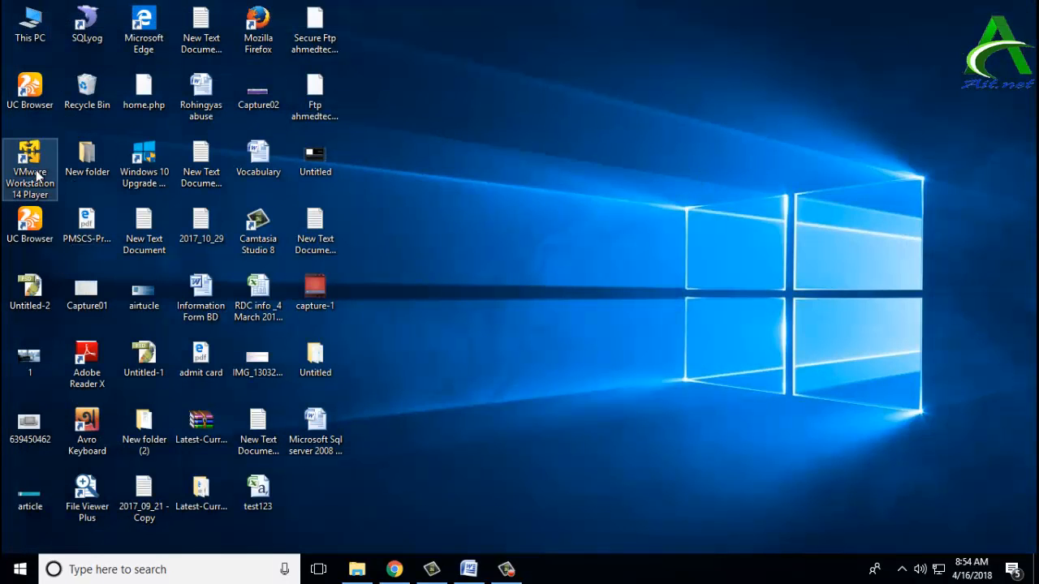
Step: Reopen the player, delete the Windows Server 2012 VM from disk, and minimize the window
double_click(29, 164)
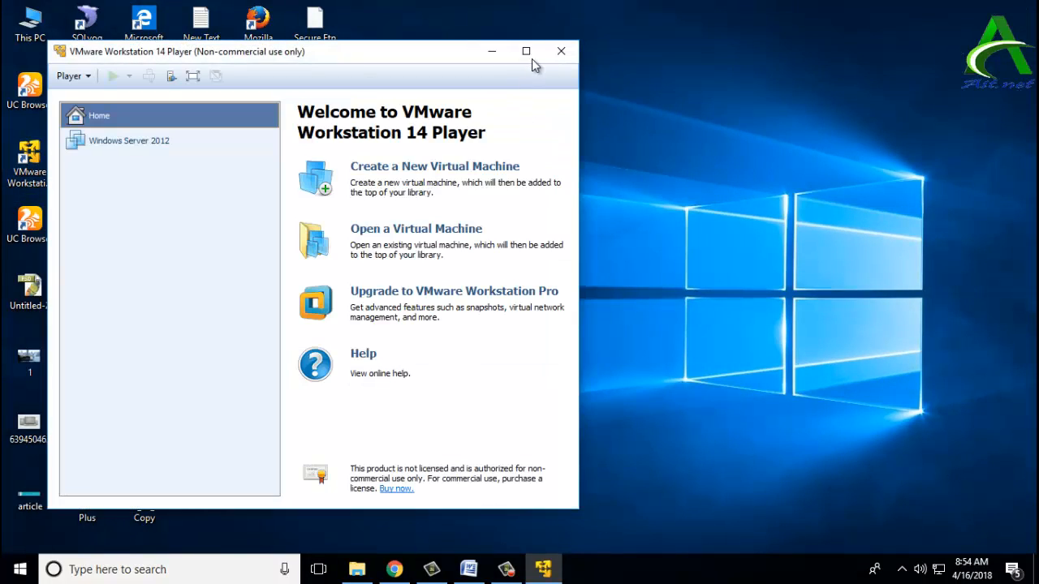
click(526, 51)
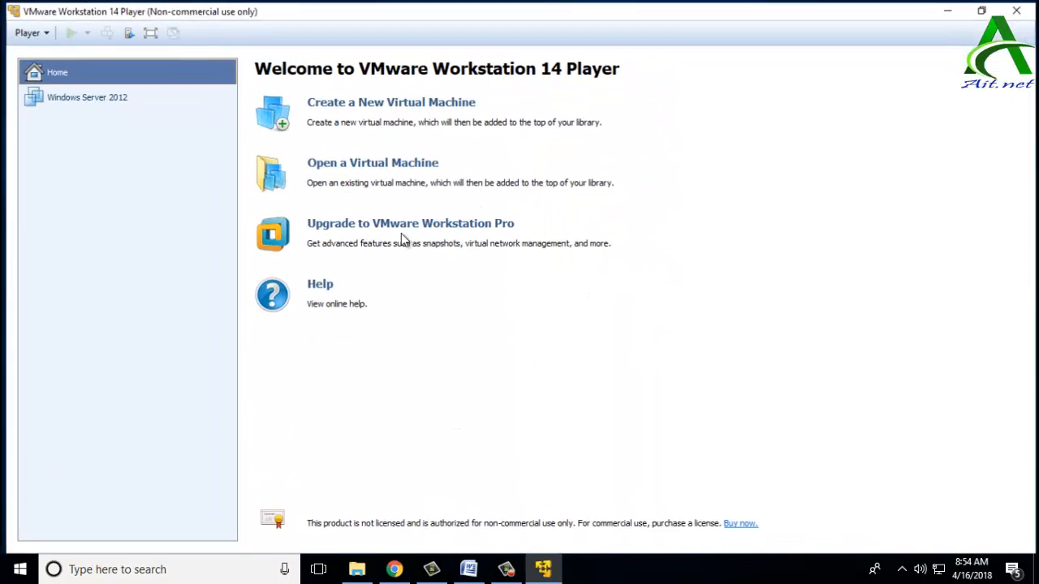
right_click(94, 96)
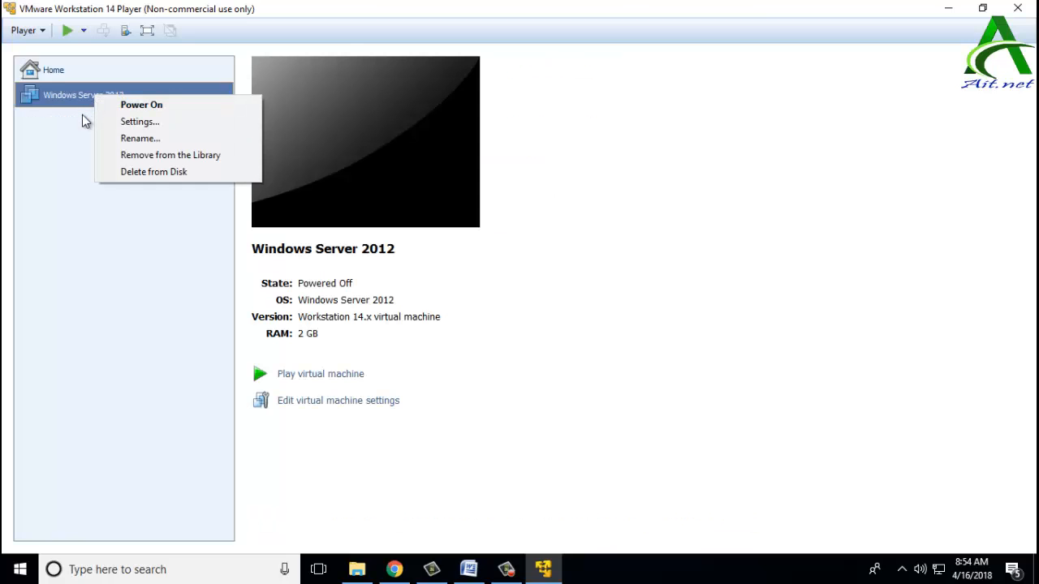
click(122, 171)
click(547, 309)
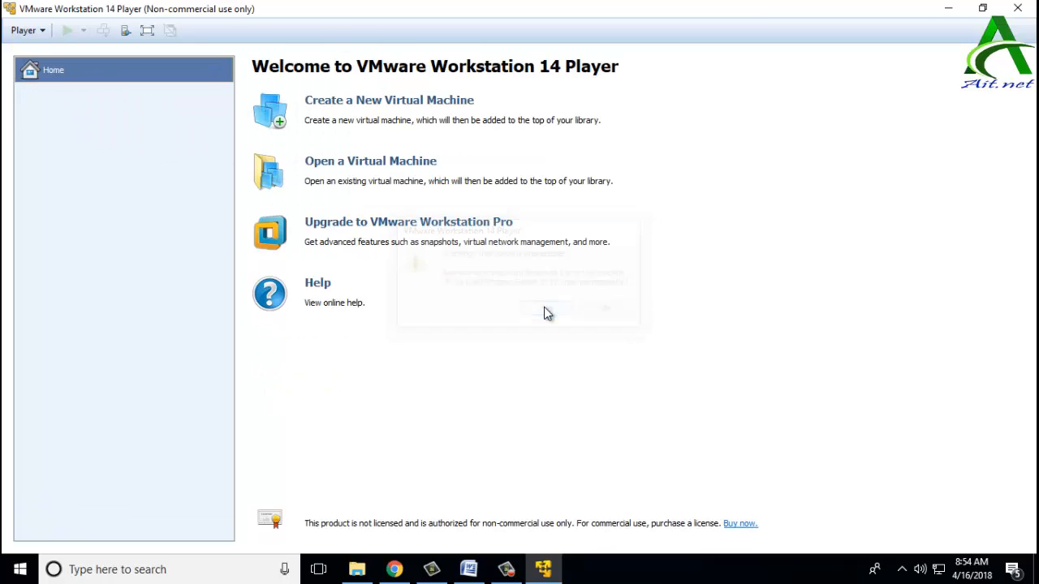
click(543, 569)
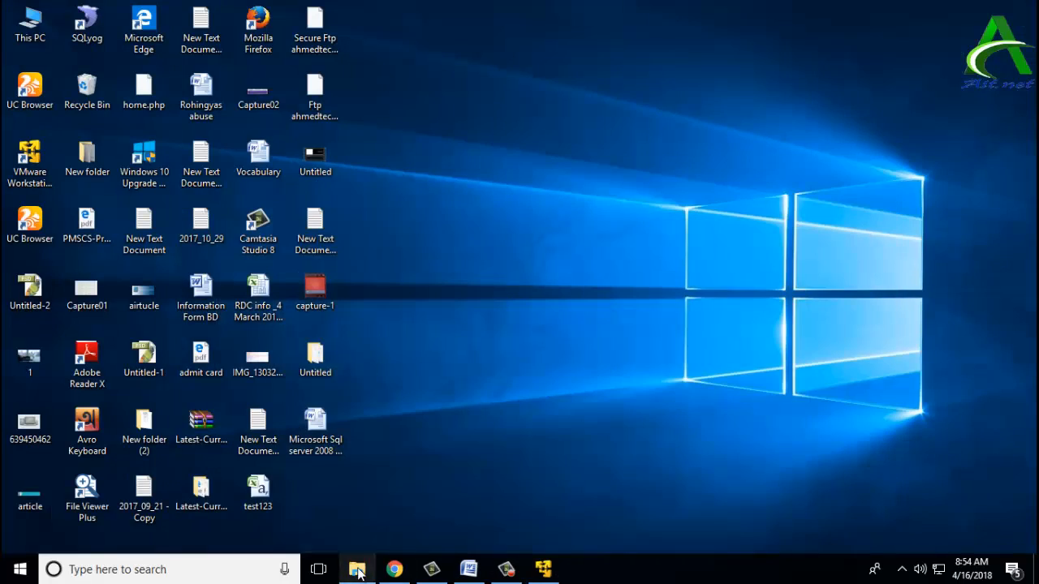
Step: Create a new folder on Local Disk (F:) named 'virtual', correcting the mistyped name
click(357, 571)
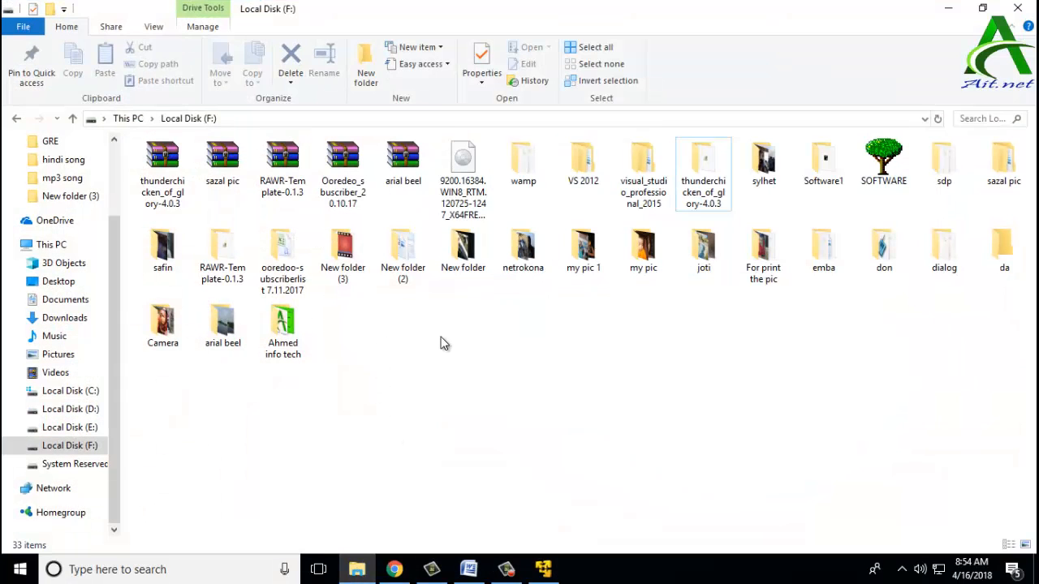
right_click(371, 335)
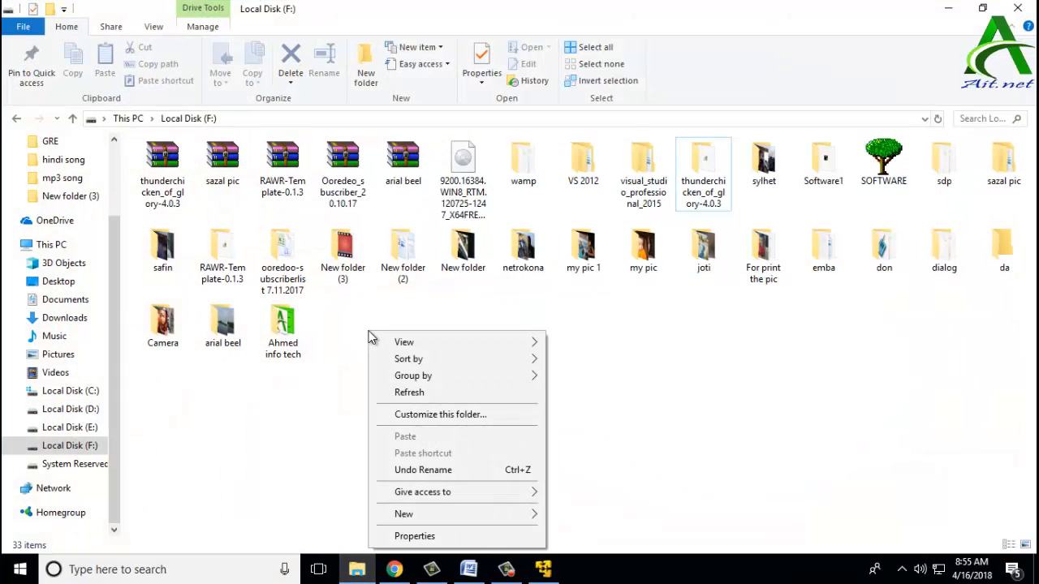
mouse_move(431, 516)
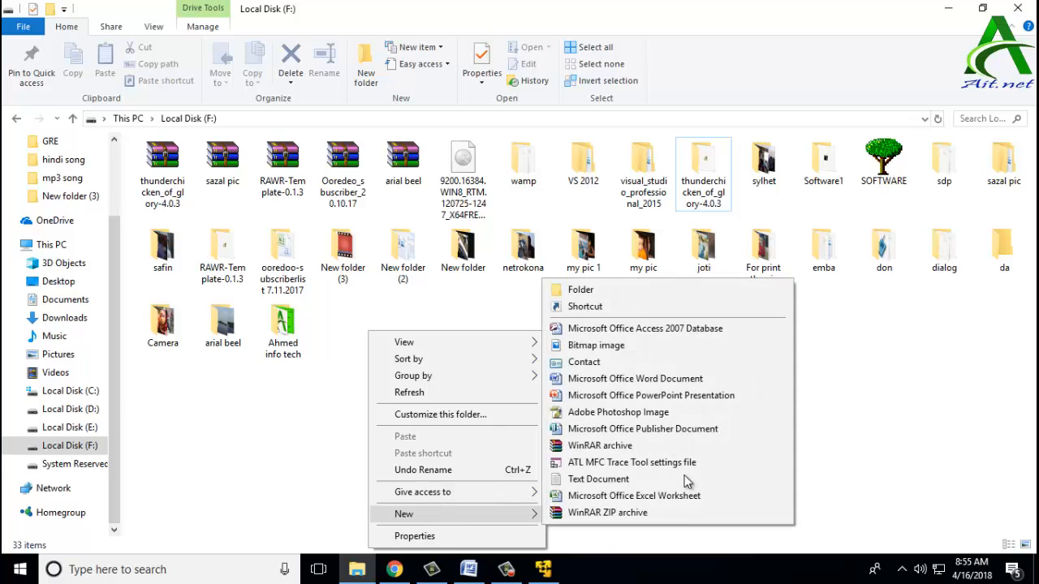
click(591, 296)
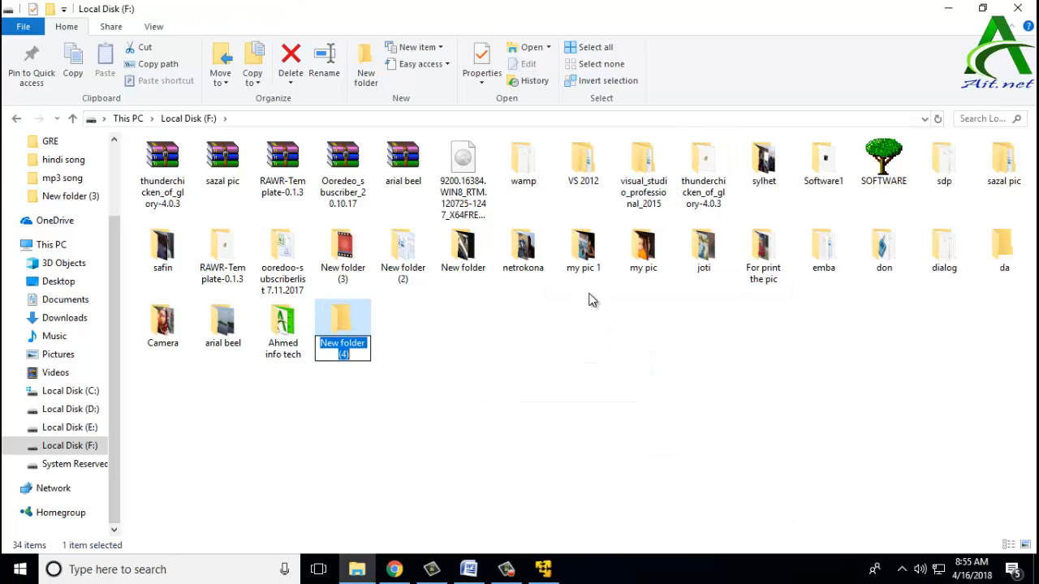
text(virtau)
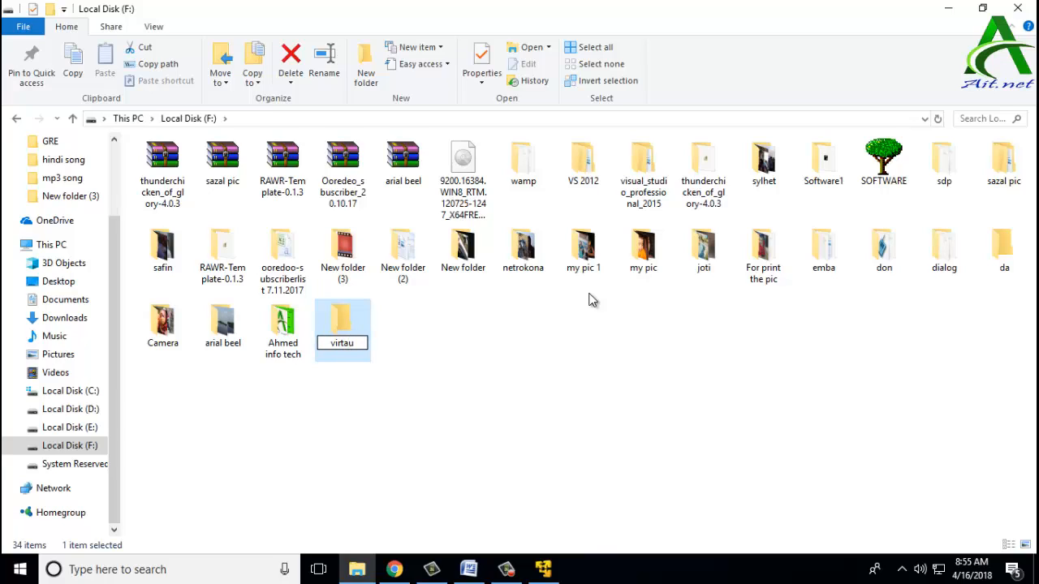
text(l)
key(BackSpace)
key(BackSpace)
key(BackSpace)
text(ual)
click(547, 405)
Step: Start a new virtual machine with the OS installed later and Windows Server 2012 as the guest
mouse_move(559, 568)
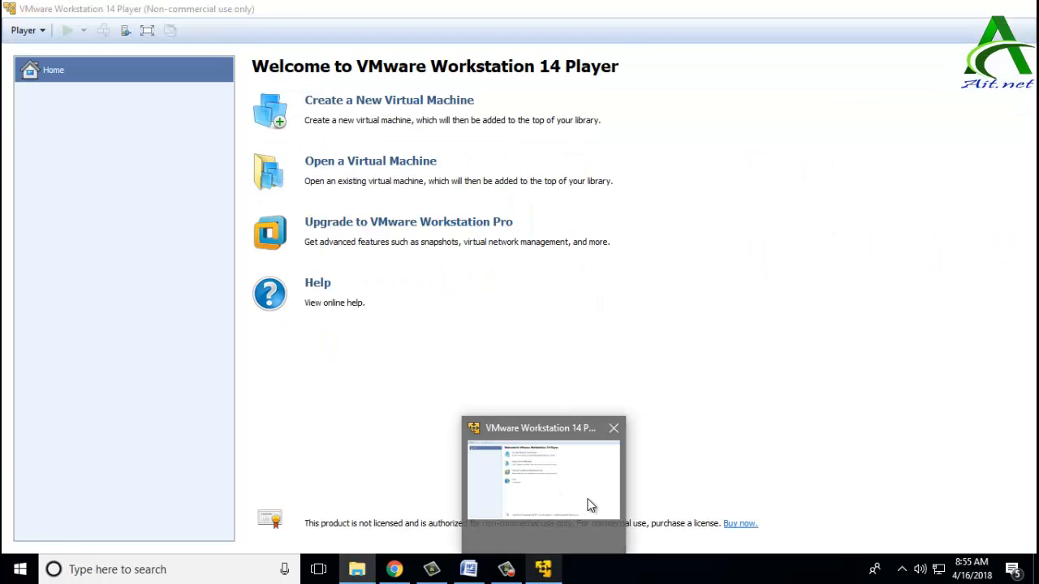
click(592, 503)
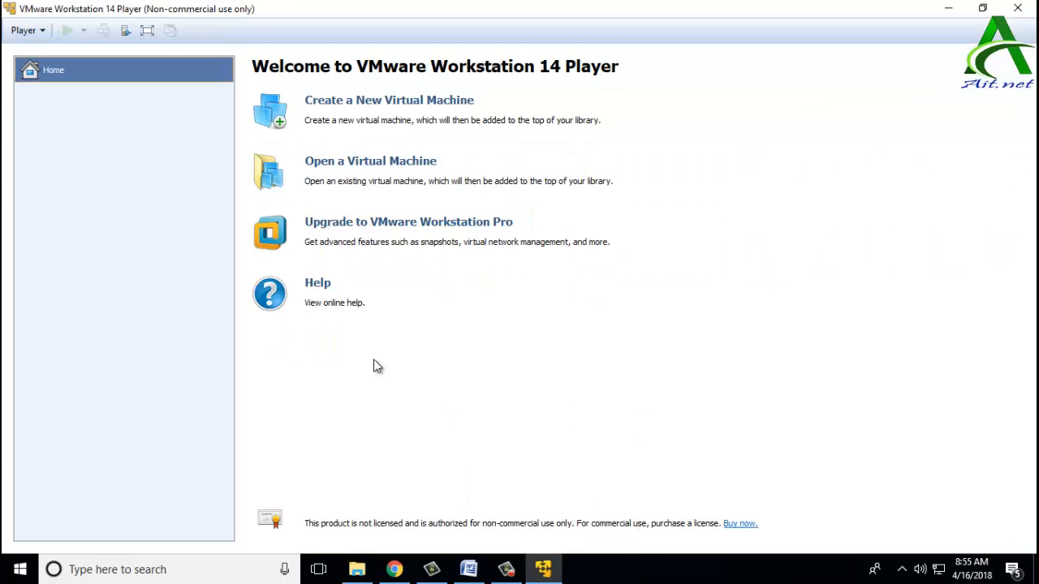
click(393, 114)
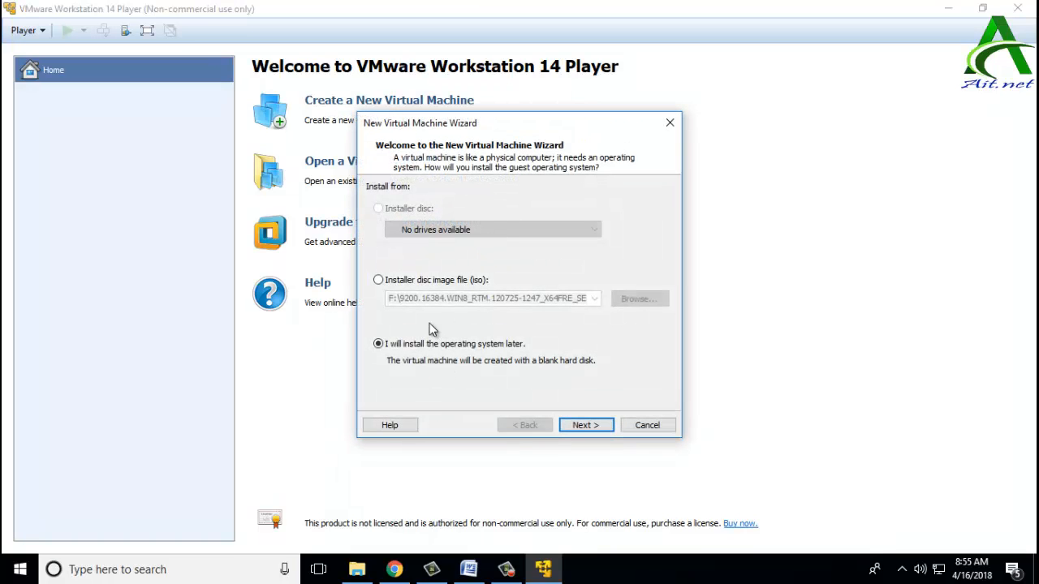
click(581, 427)
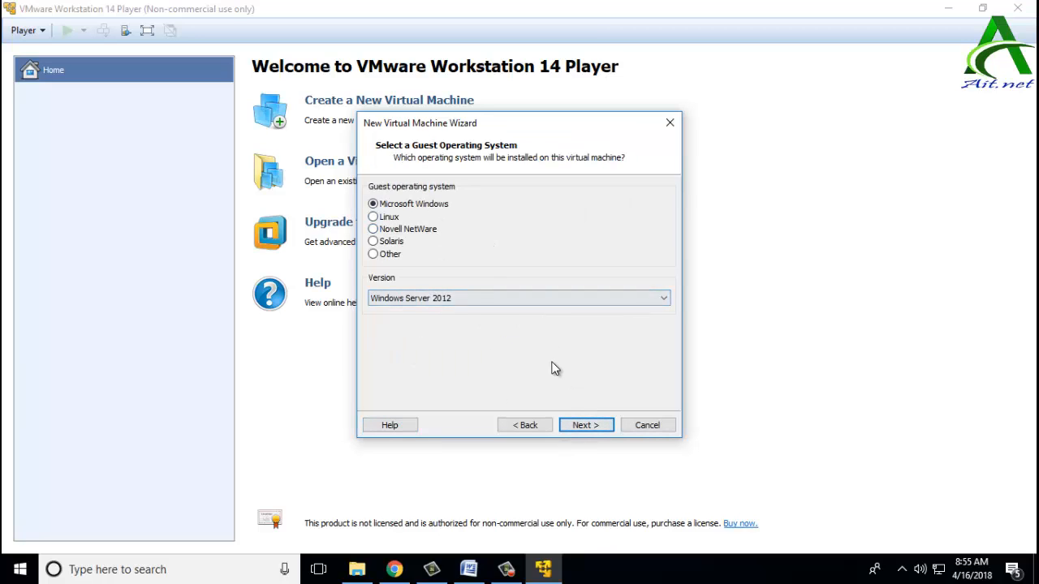
click(595, 426)
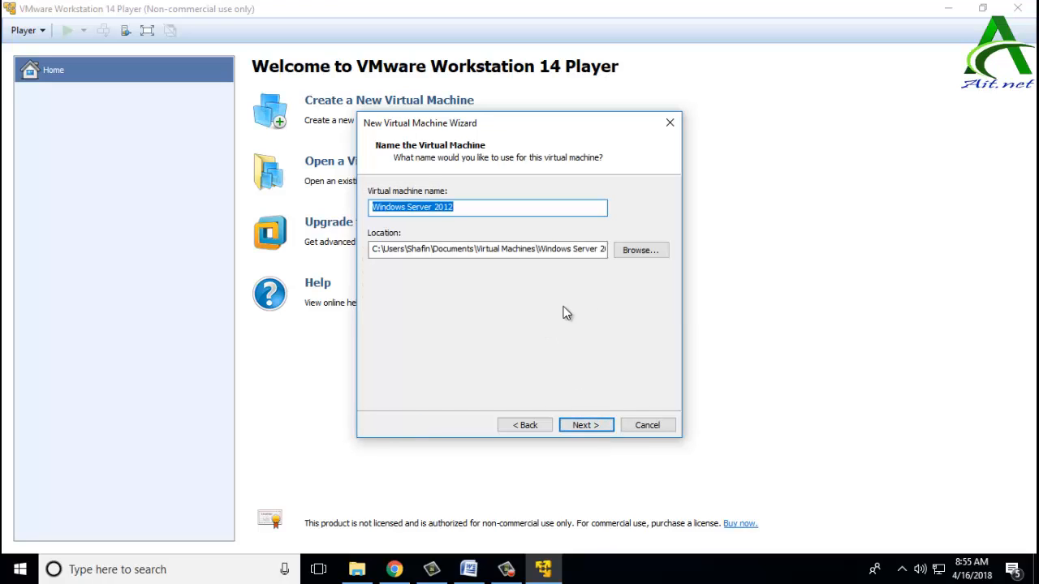
Step: Store the machine in F:\virtual and keep the 60 GB disk size
click(646, 249)
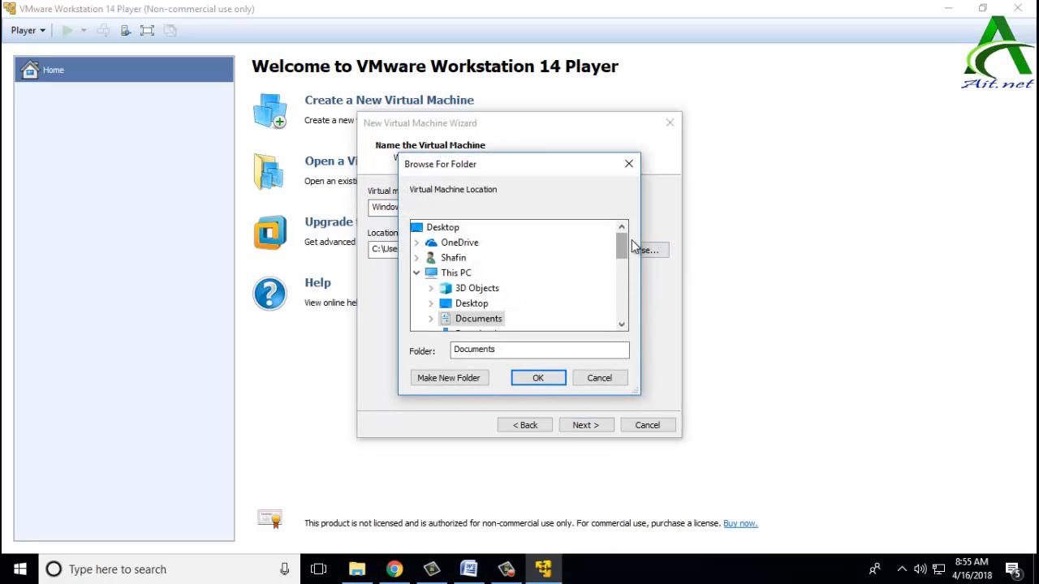
scroll(627, 260, down, 4)
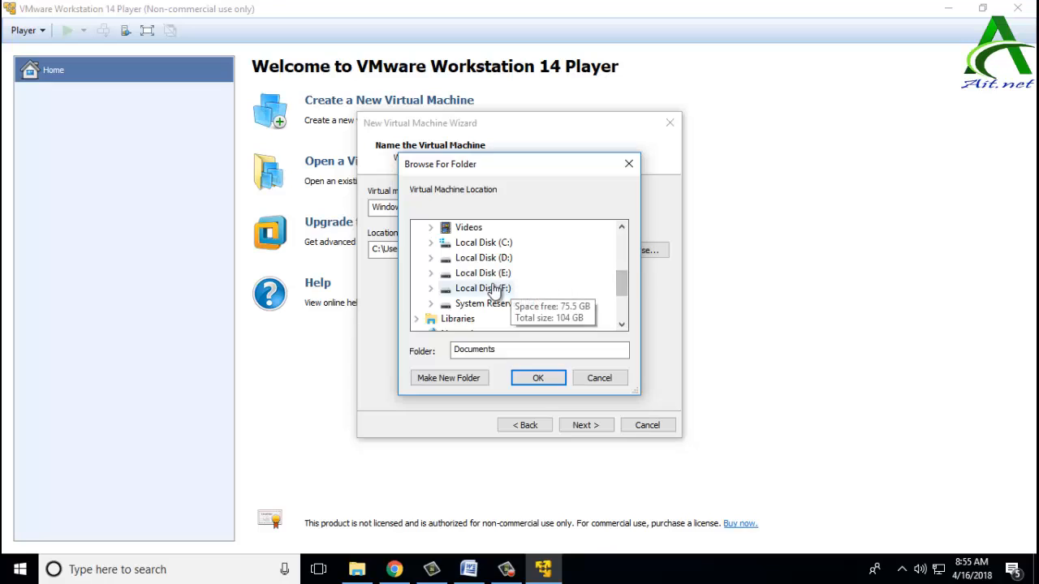
double_click(523, 288)
scroll(531, 284, down, 6)
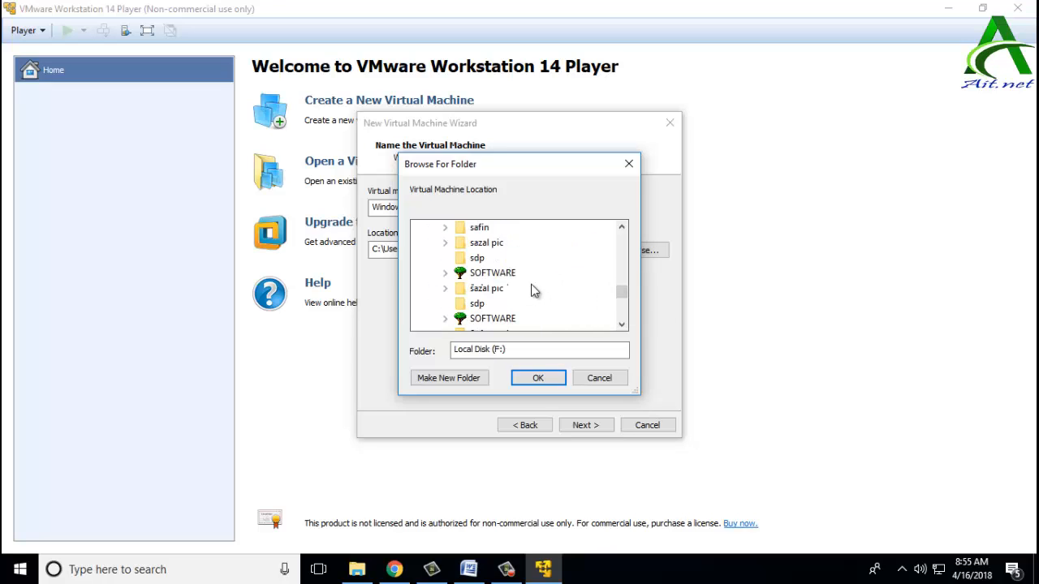
scroll(531, 291, down, 2)
click(486, 242)
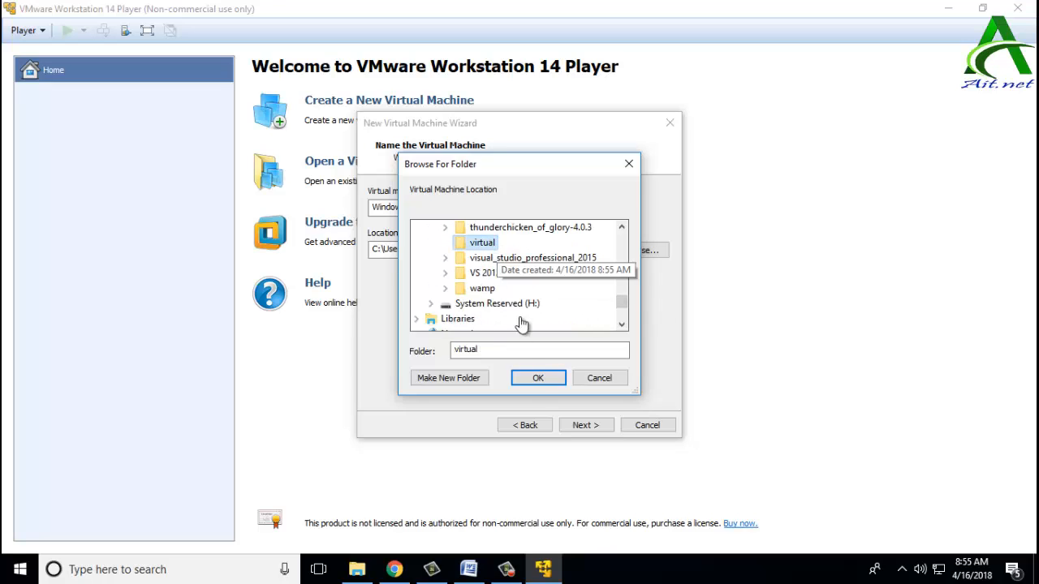
click(535, 380)
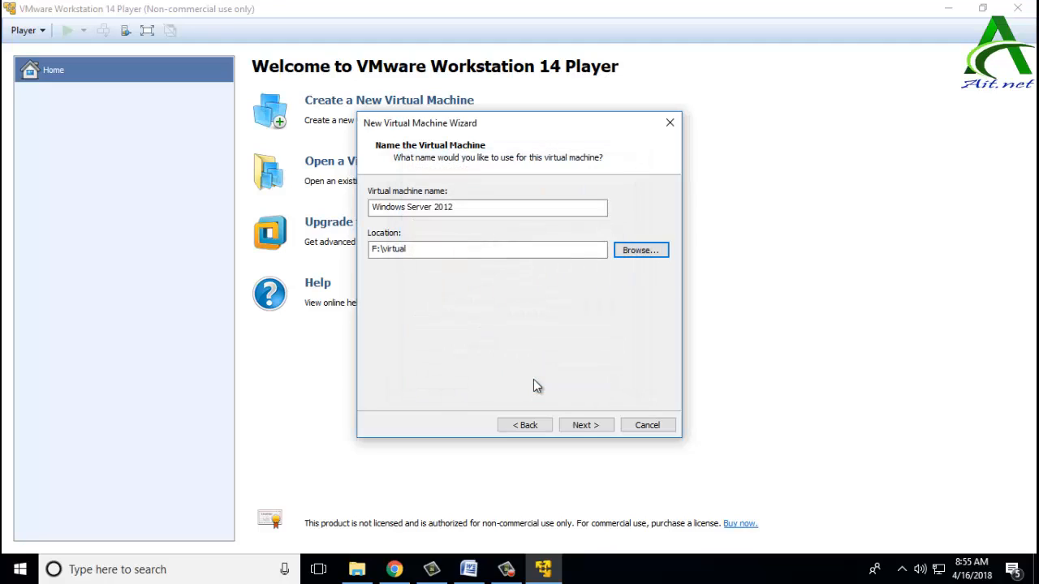
click(575, 426)
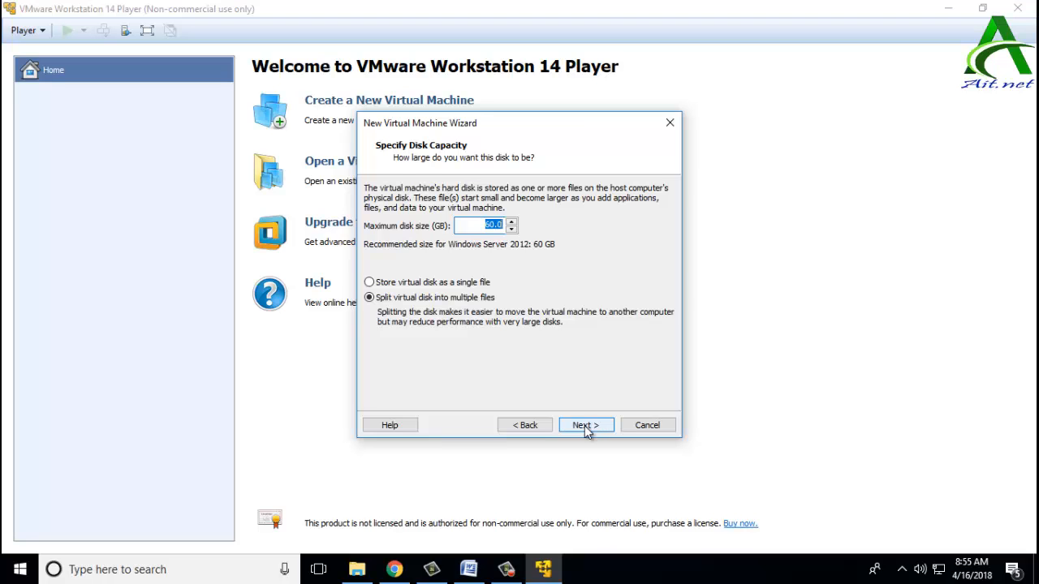
click(584, 426)
Step: Set the CD/DVD drive to use the Windows Server ISO from F: and finish creating the VM
click(468, 345)
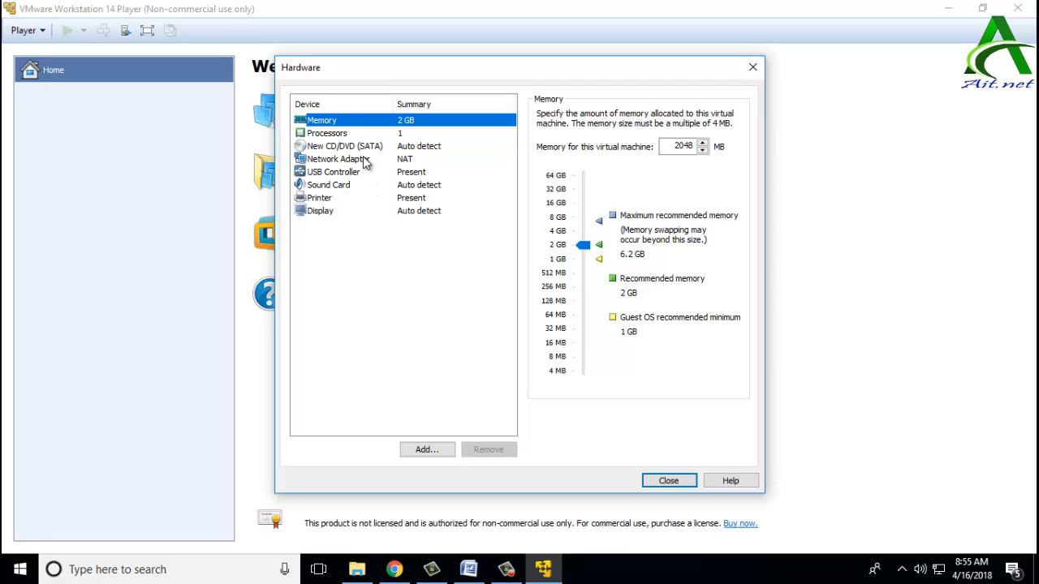
click(349, 147)
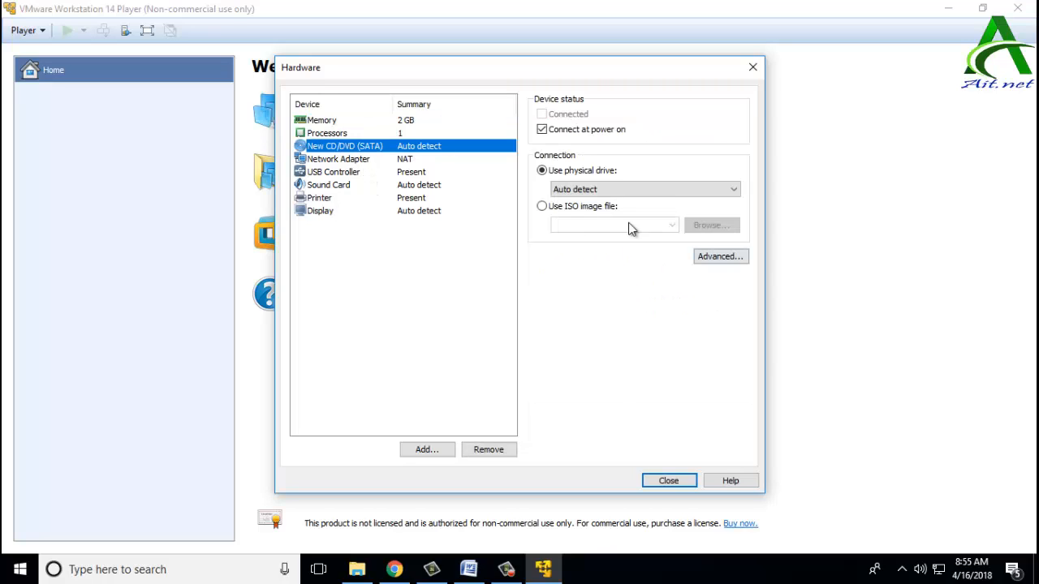
click(585, 206)
click(713, 227)
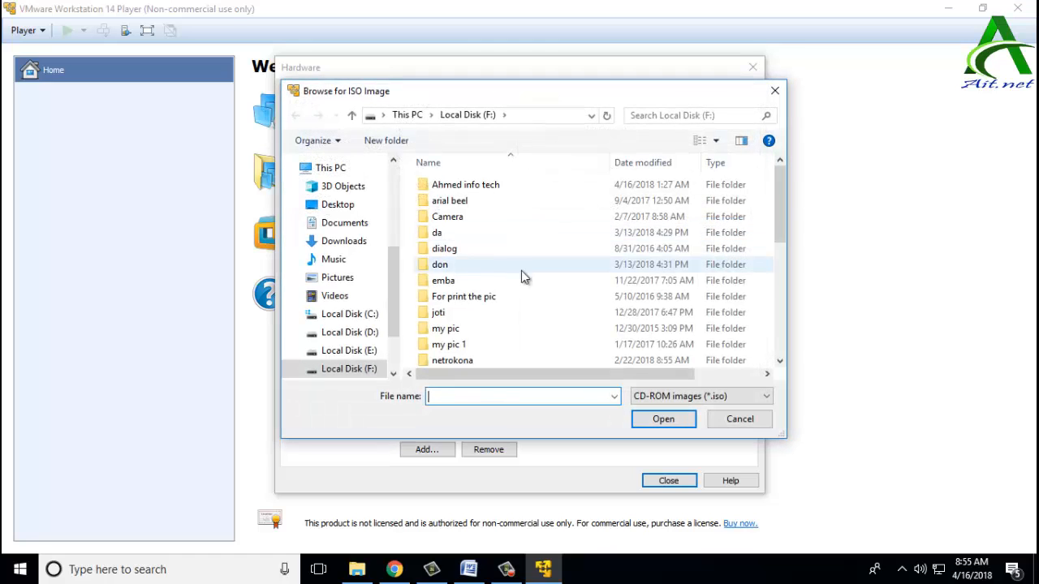
scroll(479, 284, down, 5)
double_click(480, 360)
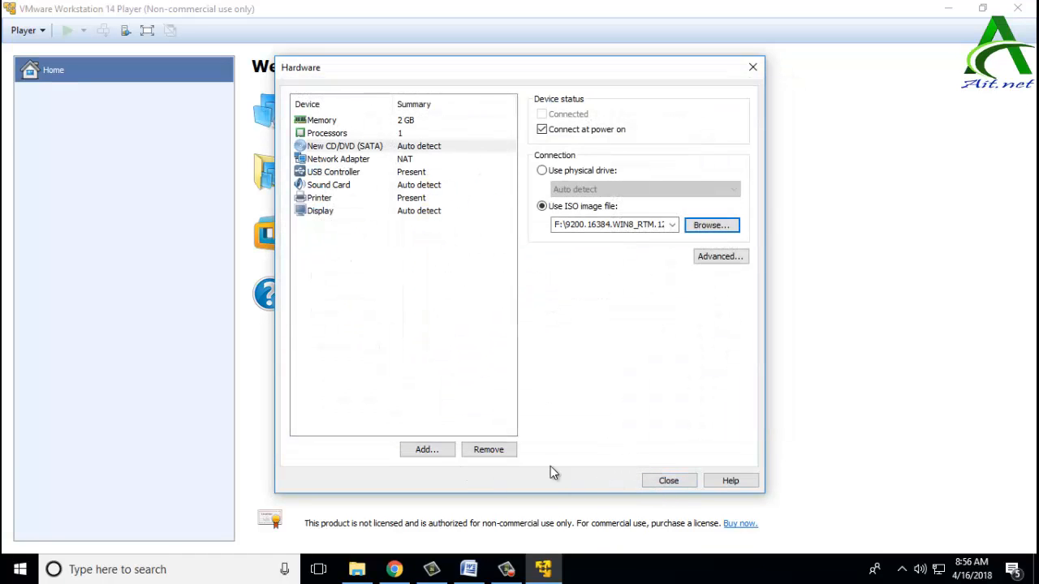
click(667, 482)
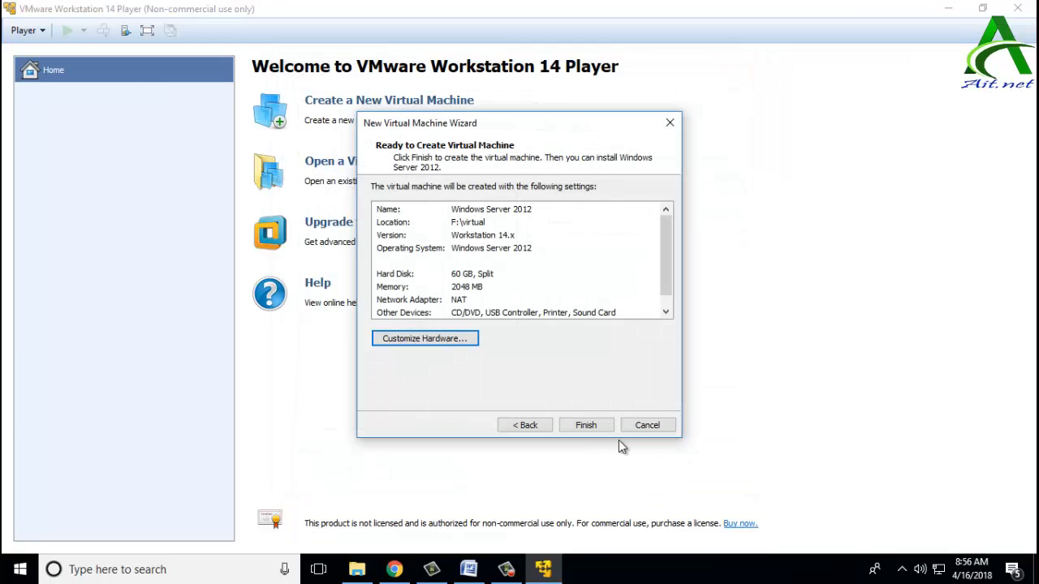
click(584, 424)
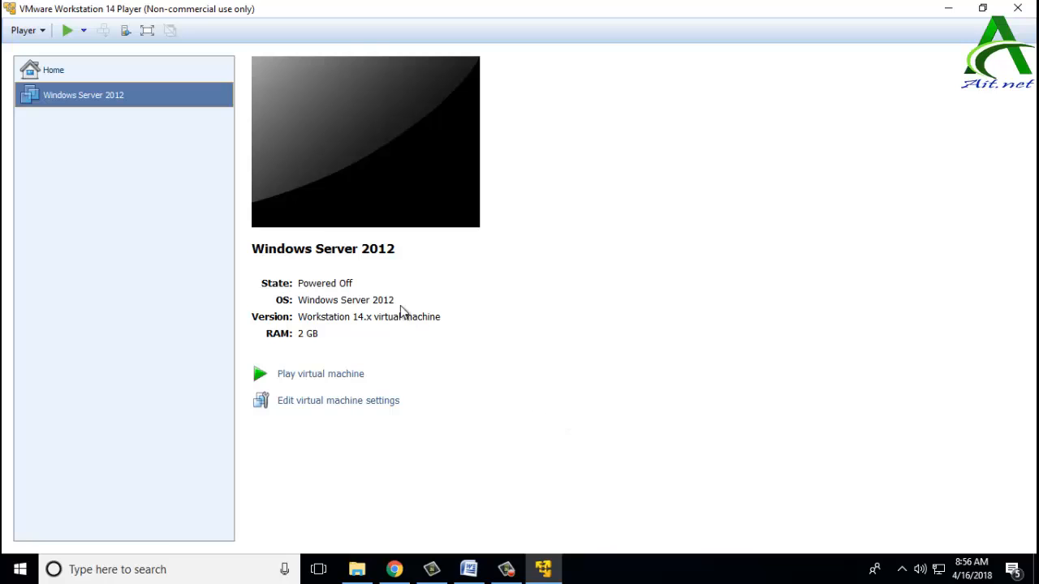
Step: Power on the Windows Server 2012 virtual machine to boot from the ISO
click(334, 379)
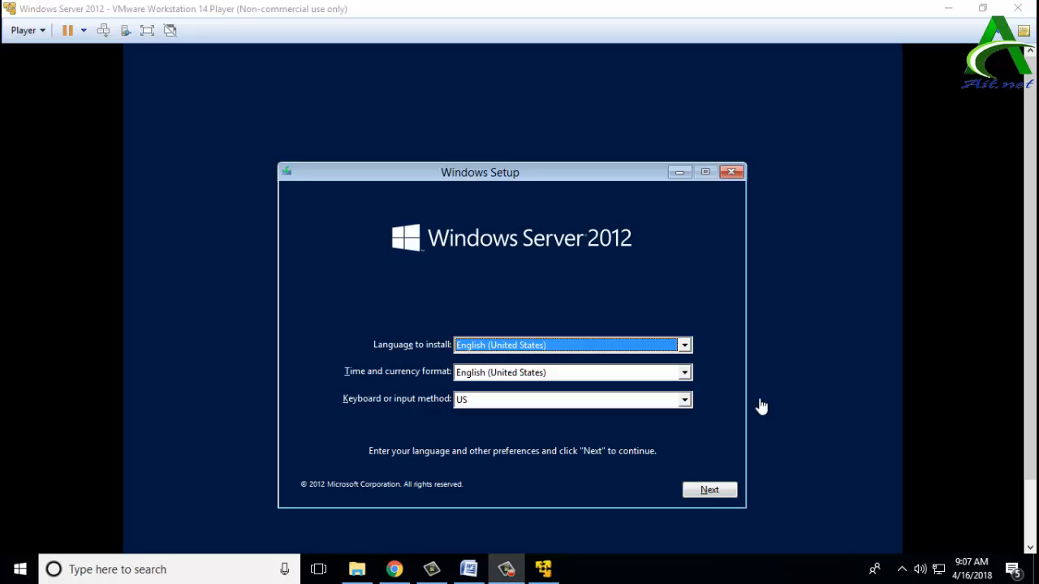
Step: Keep default language, install Standard Evaluation (Server with a GUI), accept the licence, choose Custom install
click(728, 493)
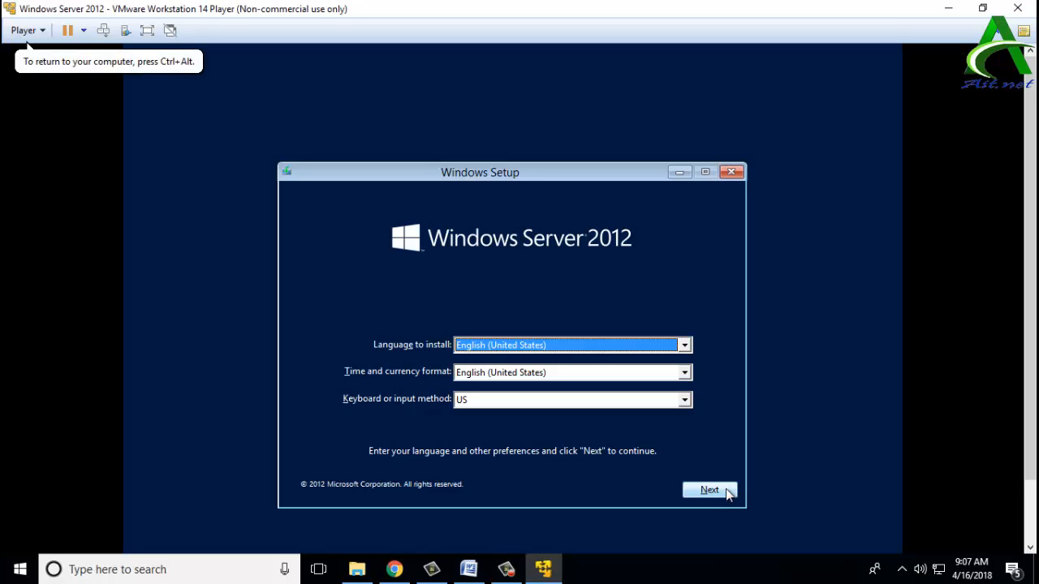
click(727, 493)
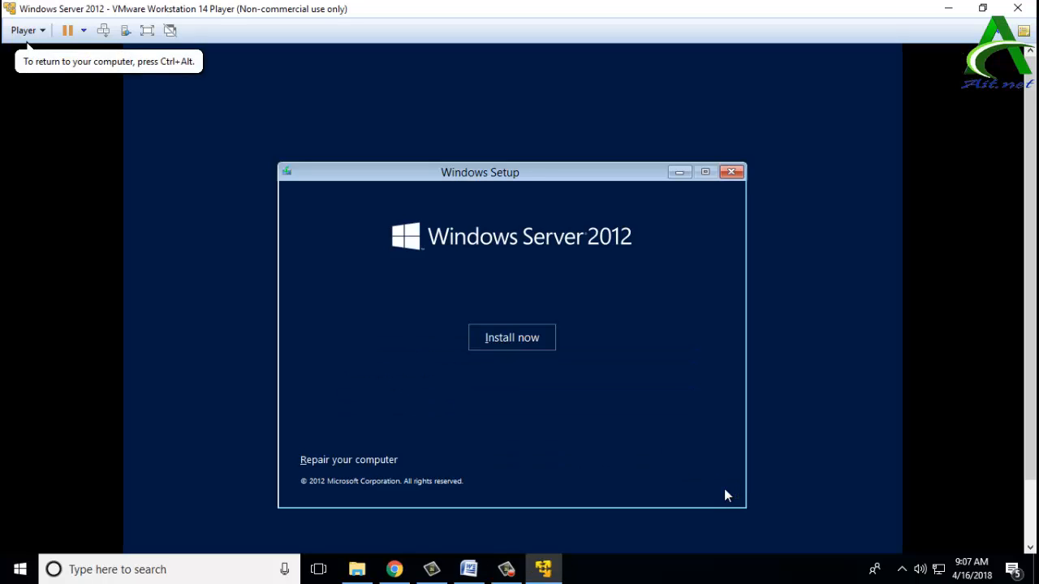
click(531, 340)
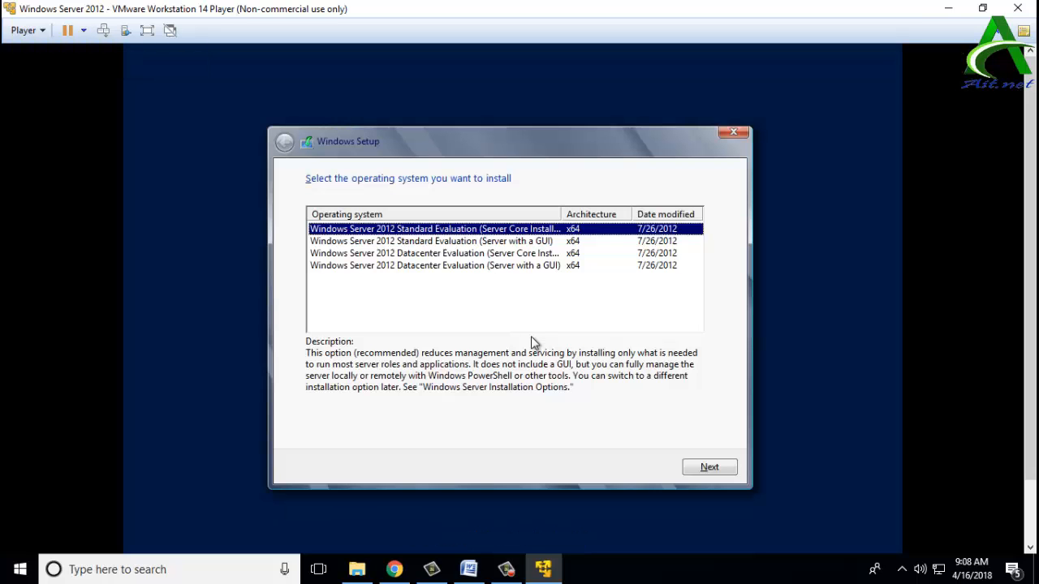
click(484, 242)
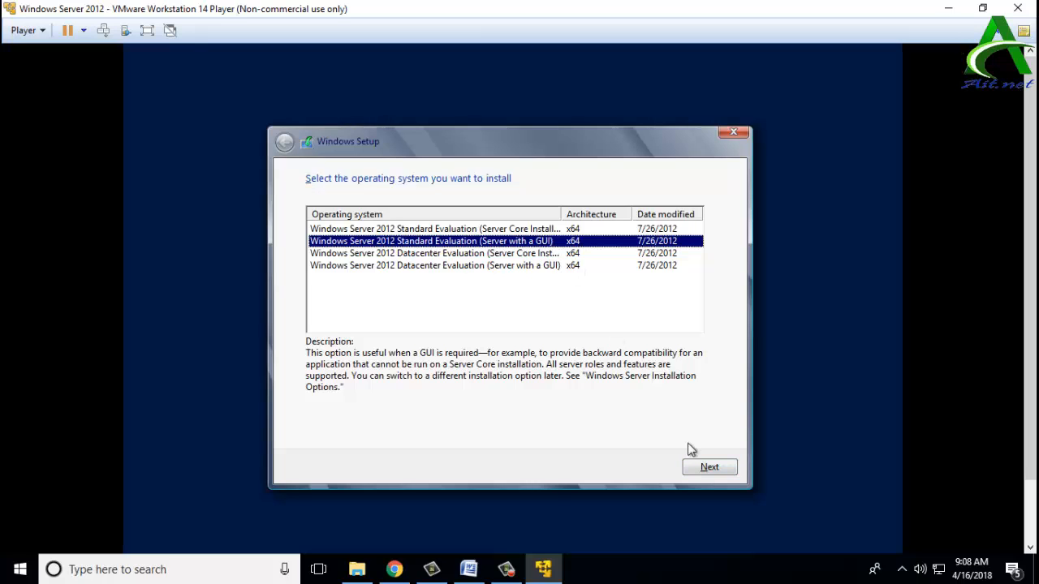
click(717, 468)
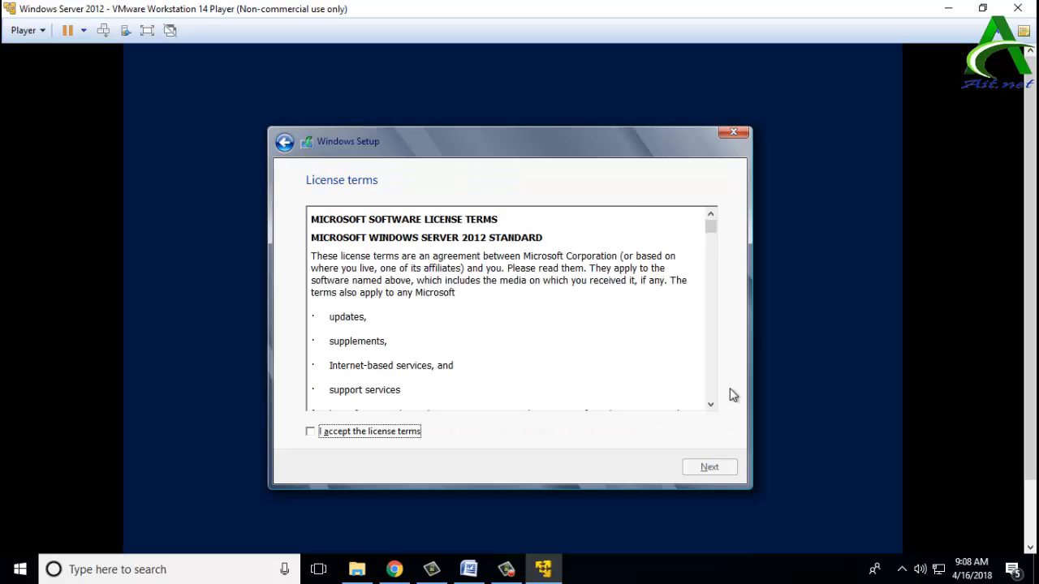
click(416, 432)
click(707, 469)
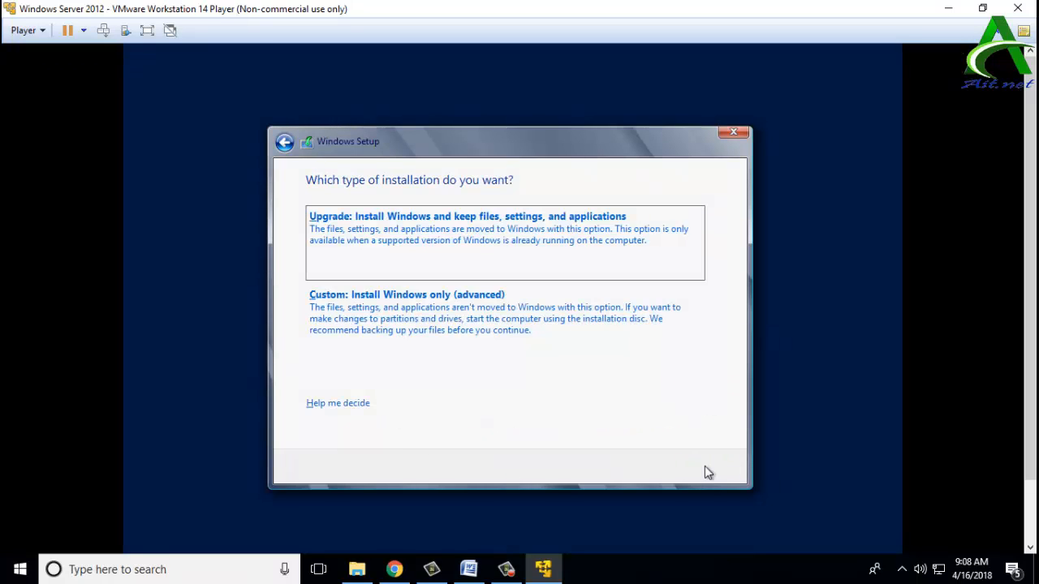
click(452, 316)
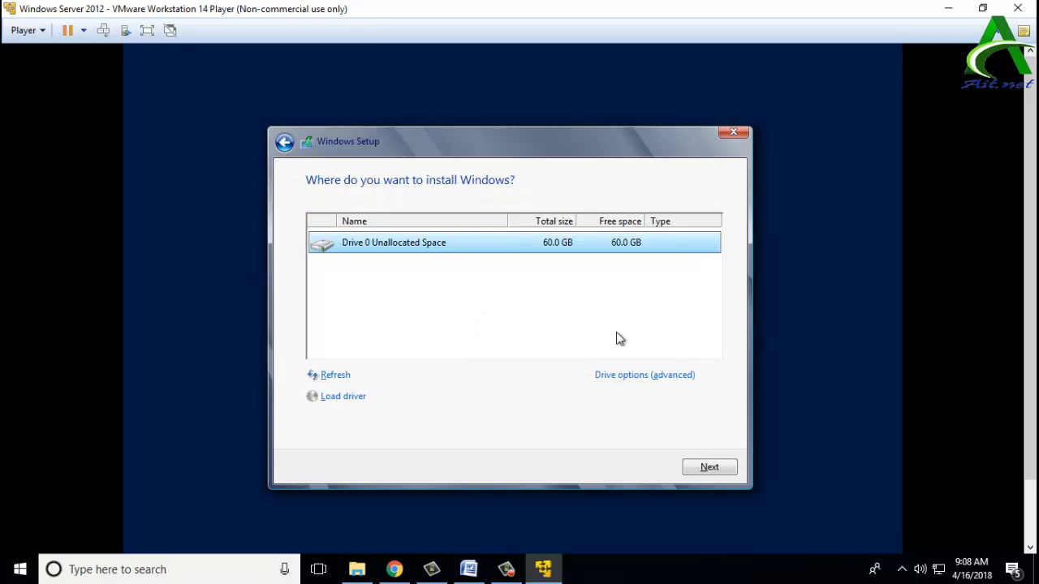
Step: Install Windows onto Drive 0's 60 GB unallocated space
click(706, 468)
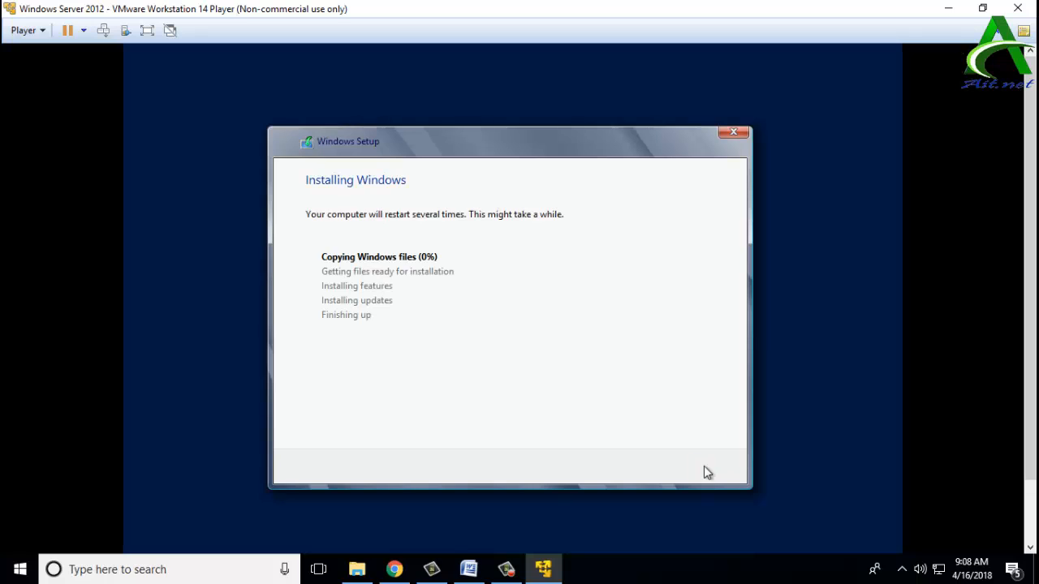
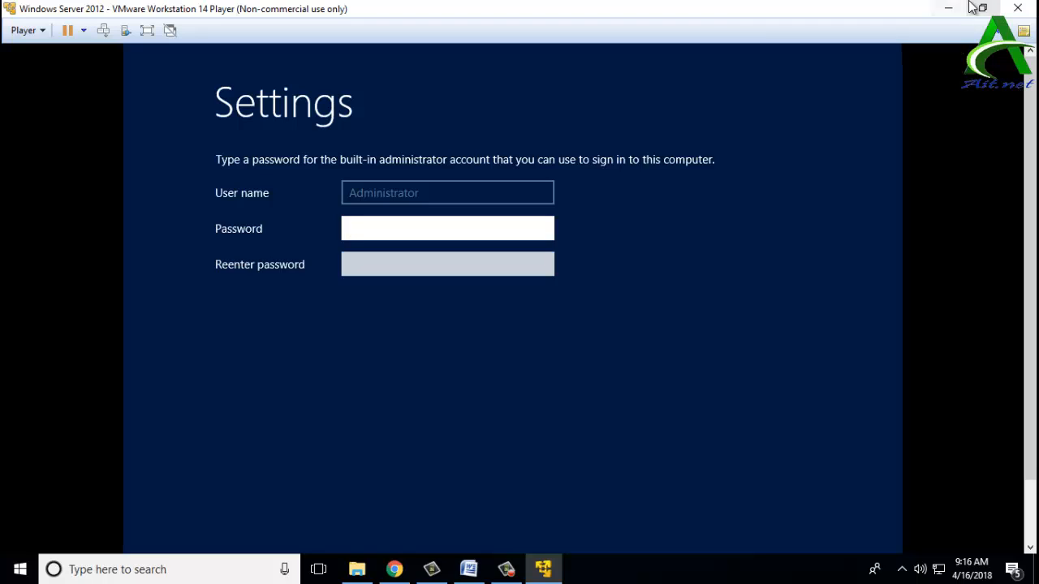
Step: Enter and confirm the Administrator account password, then finish setup so Windows finalizes settings
click(354, 230)
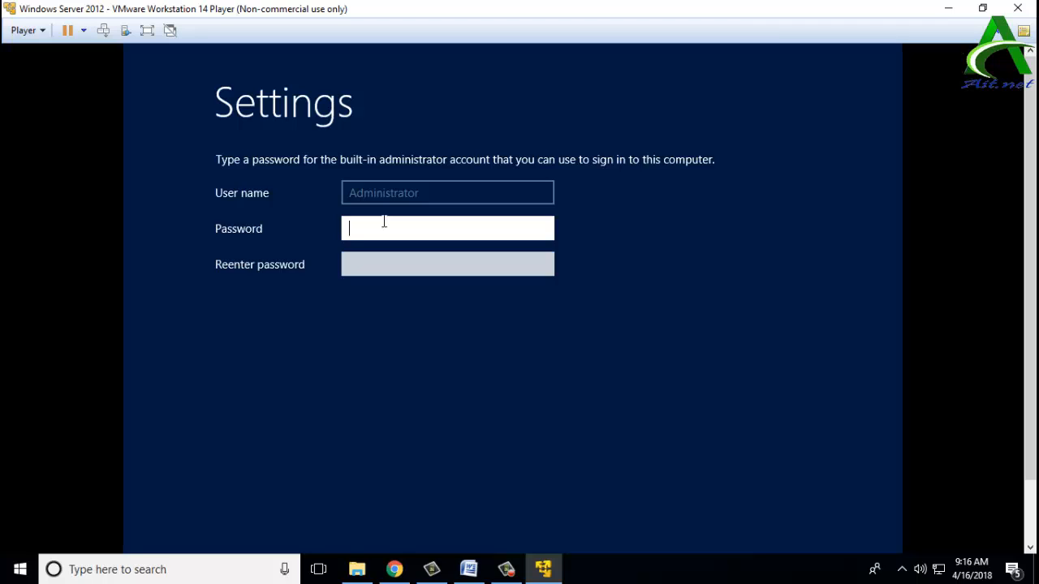
text(••••••••)
key(Tab)
text(••••)
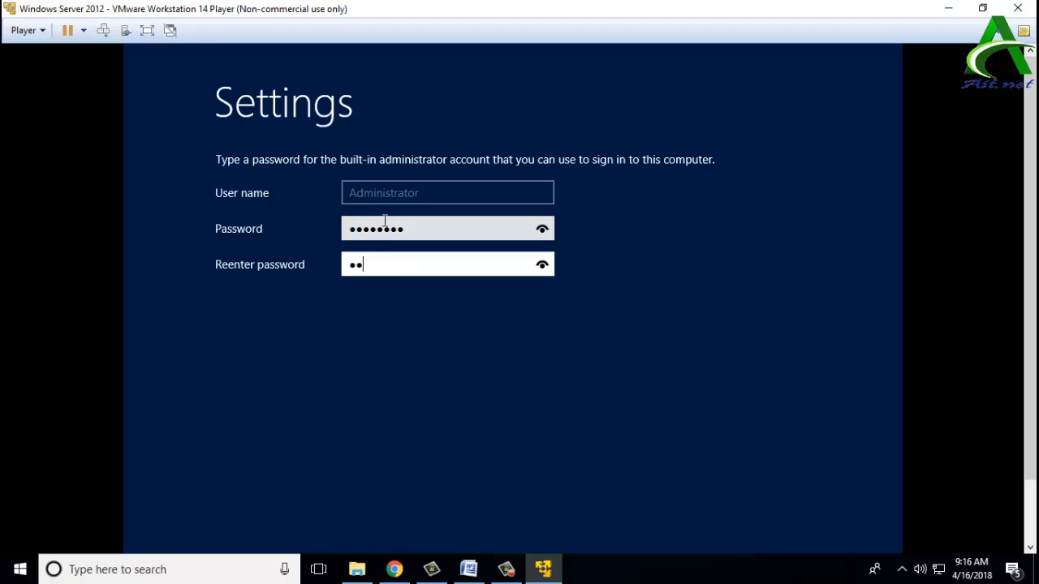
text(••••)
drag(1030, 221, 1036, 294)
click(780, 499)
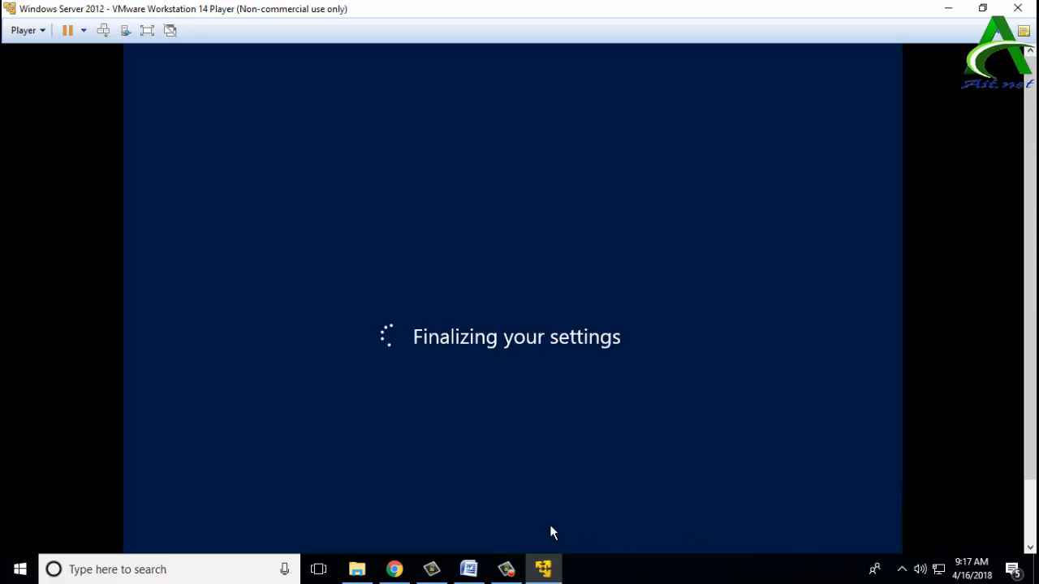
click(395, 569)
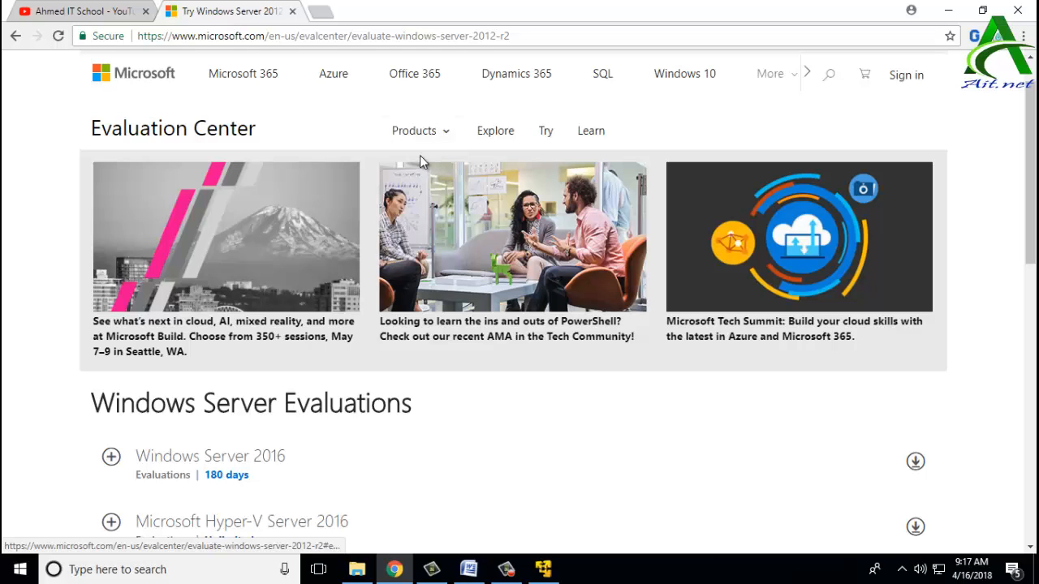
click(403, 186)
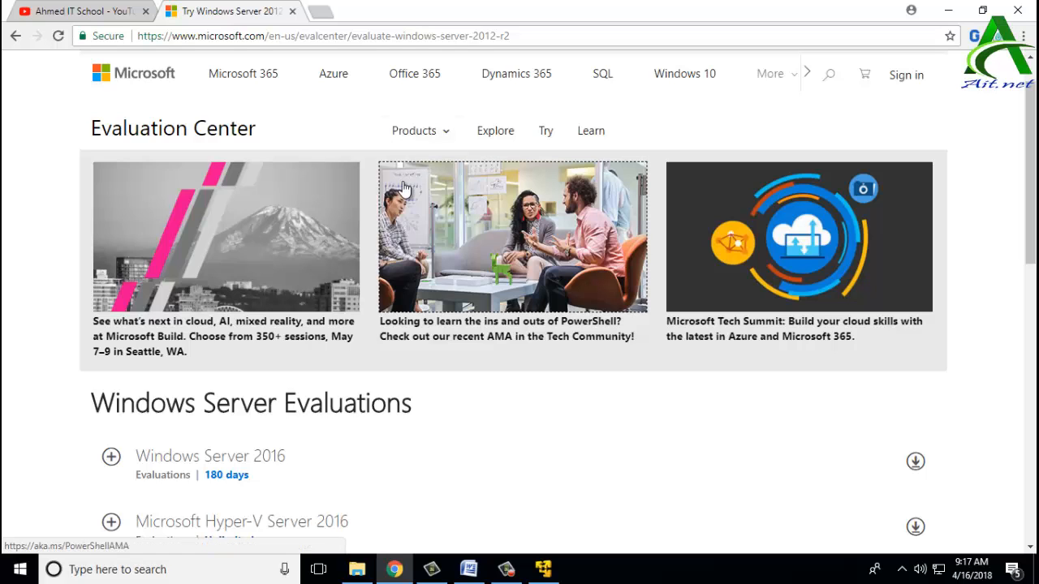
scroll(405, 188, down, 6)
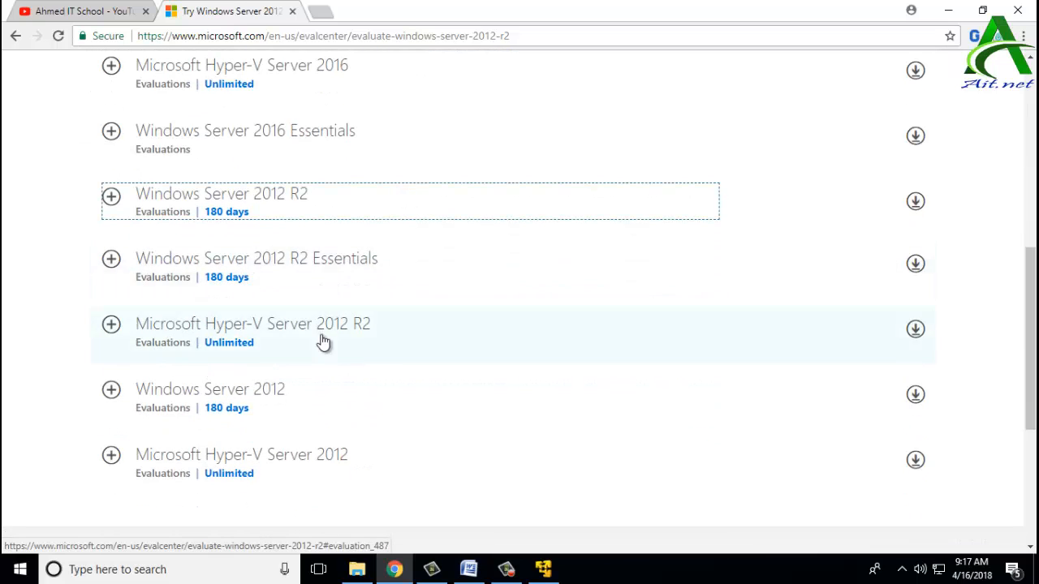
scroll(294, 353, up, 2)
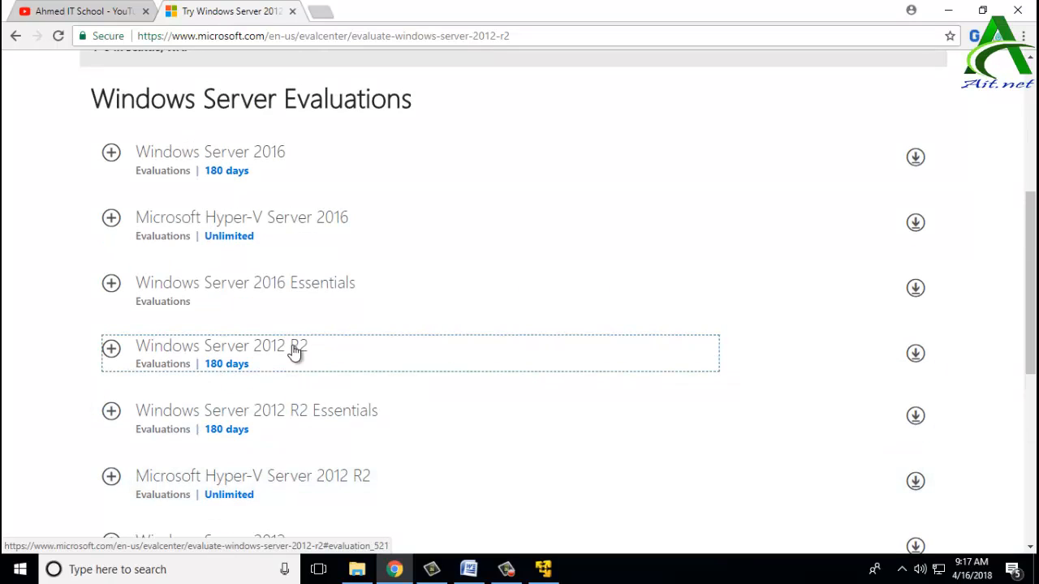
scroll(293, 353, down, 1)
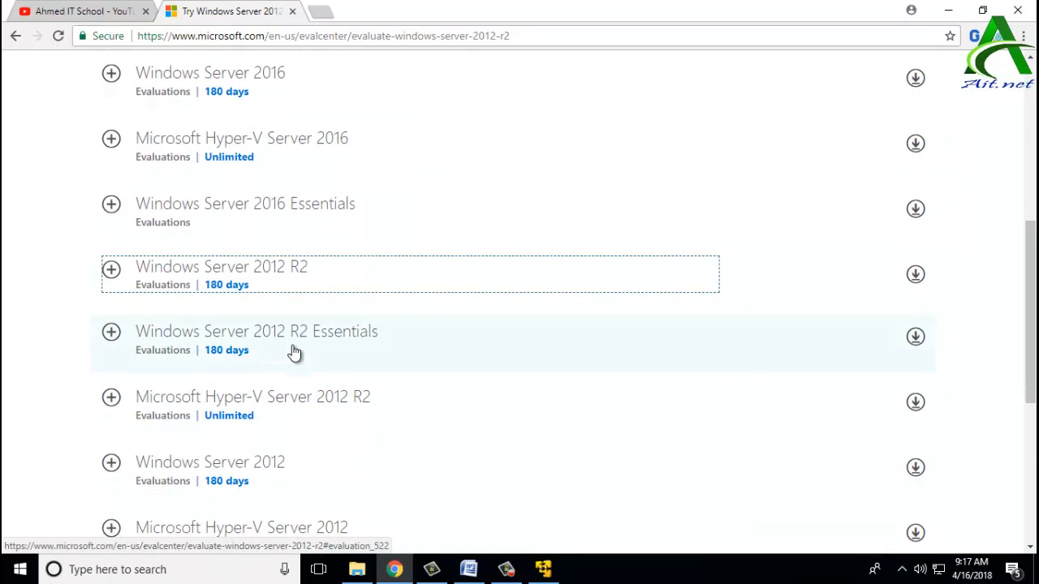
scroll(294, 353, down, 2)
scroll(294, 350, up, 3)
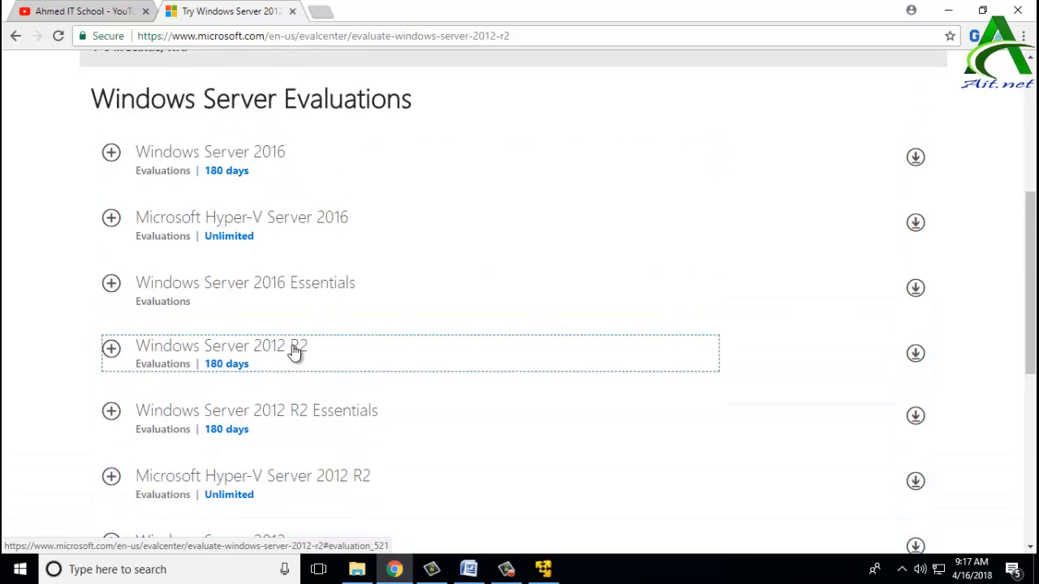
scroll(294, 351, up, 3)
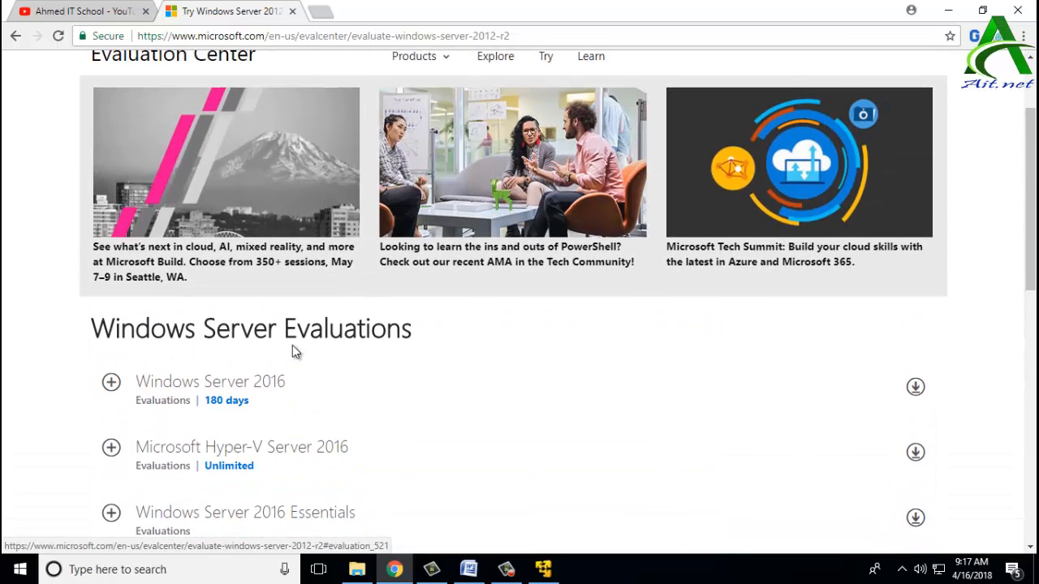
scroll(294, 351, up, 2)
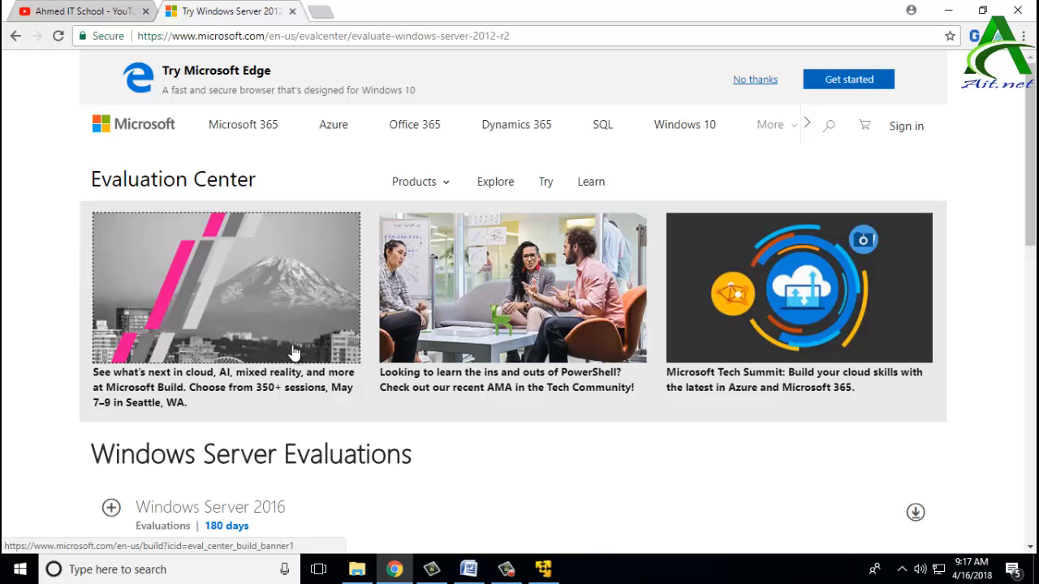
click(395, 569)
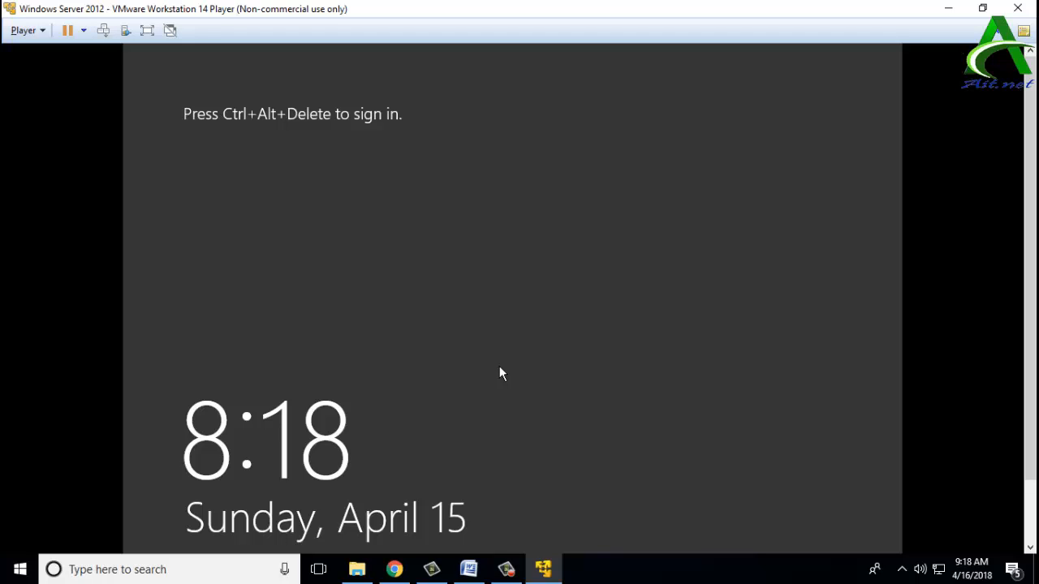
Step: Sign in to Windows Server 2012 as Administrator with the account password
key(ctrl+alt+Delete)
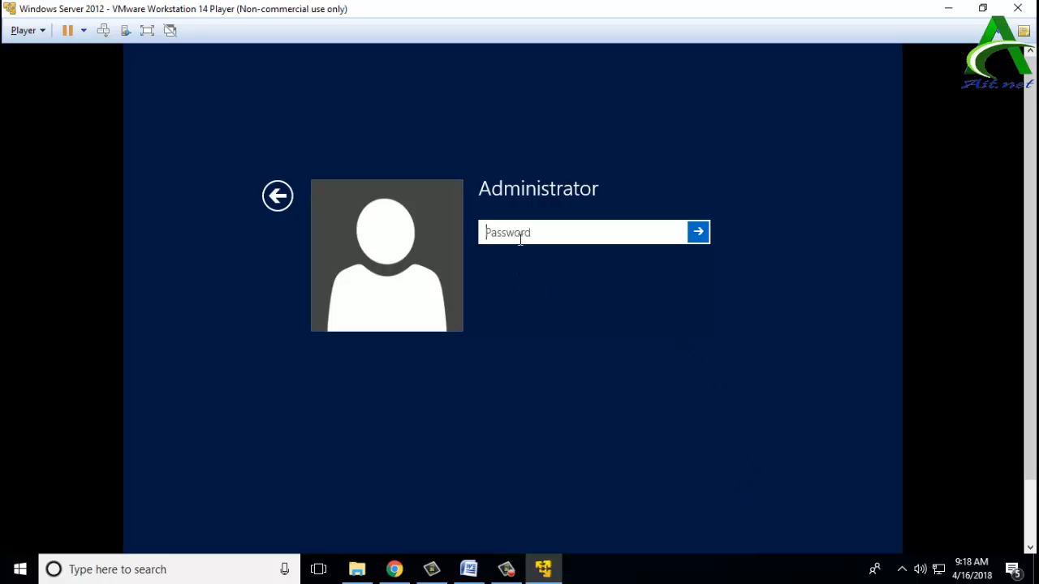
text(12345678)
click(700, 237)
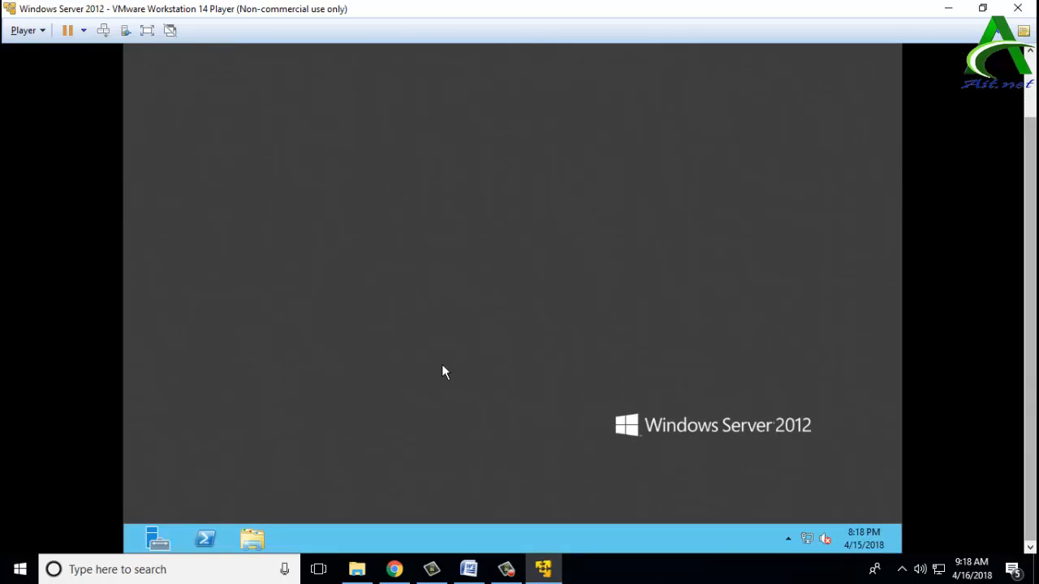
click(151, 542)
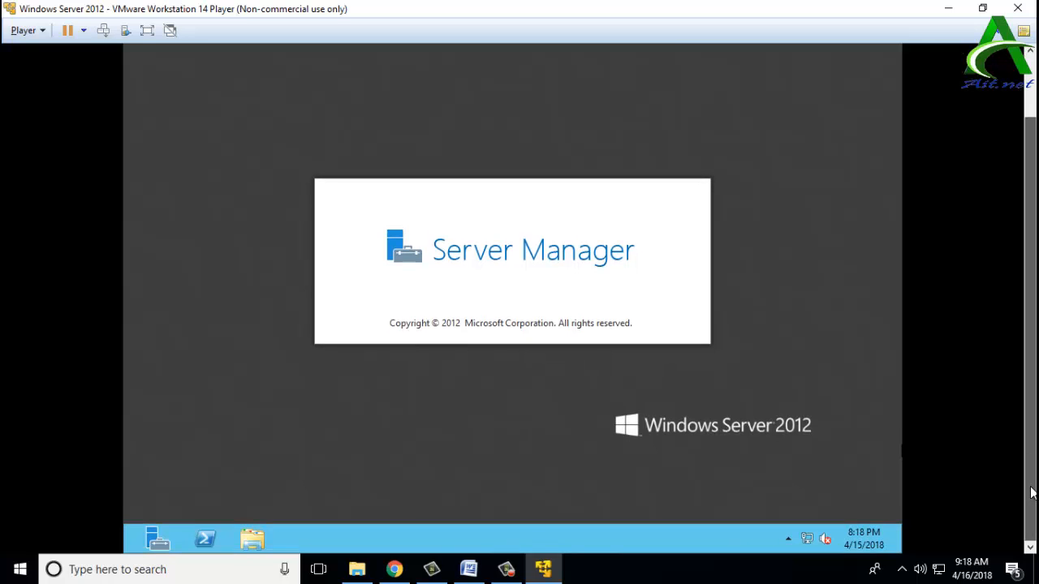
mouse_move(1032, 493)
mouse_down()
mouse_move(1028, 266)
mouse_move(1031, 507)
mouse_up()
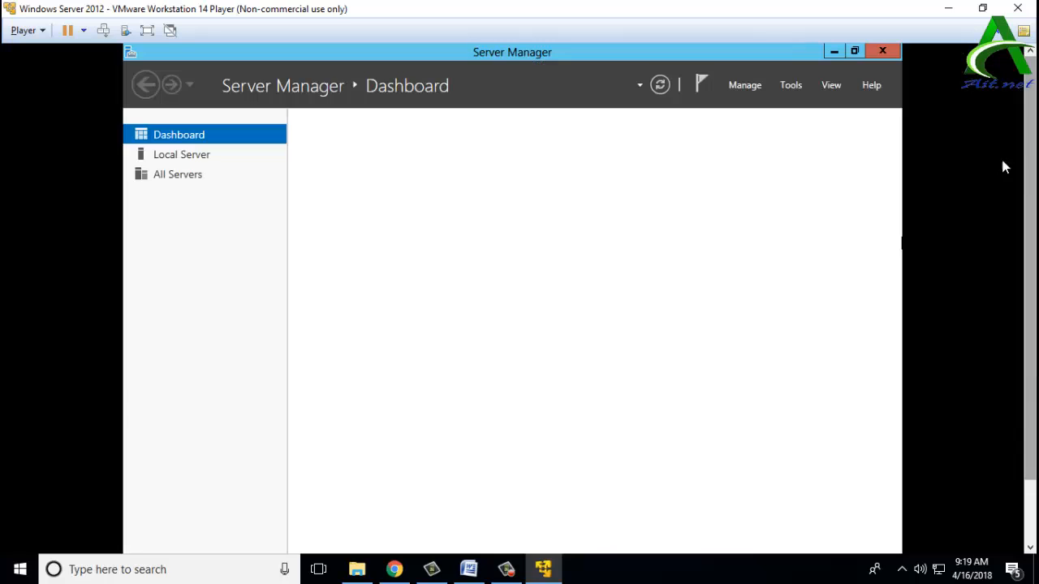
click(882, 52)
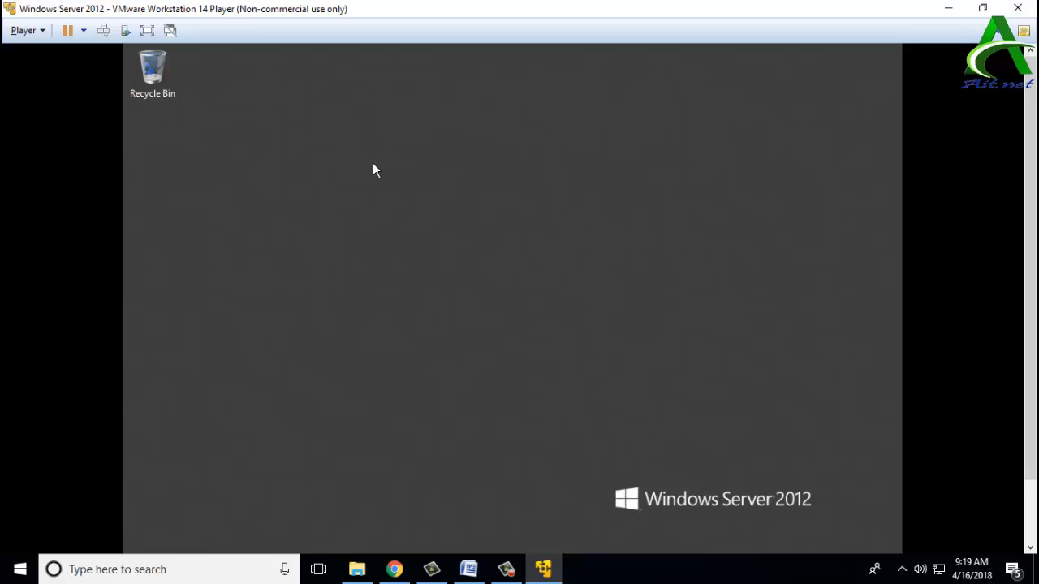
right_click(347, 197)
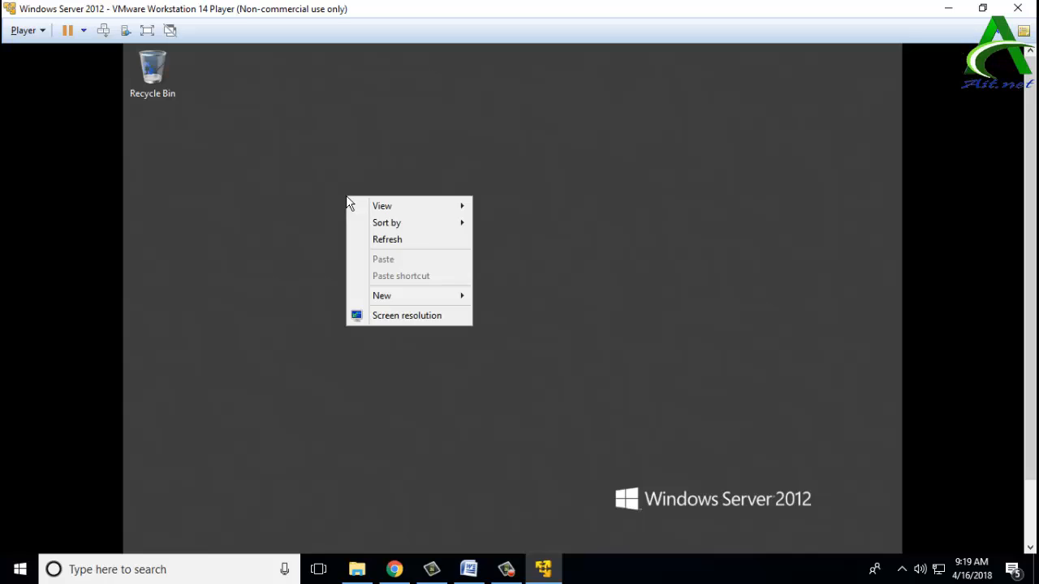
click(374, 243)
right_click(374, 243)
click(451, 364)
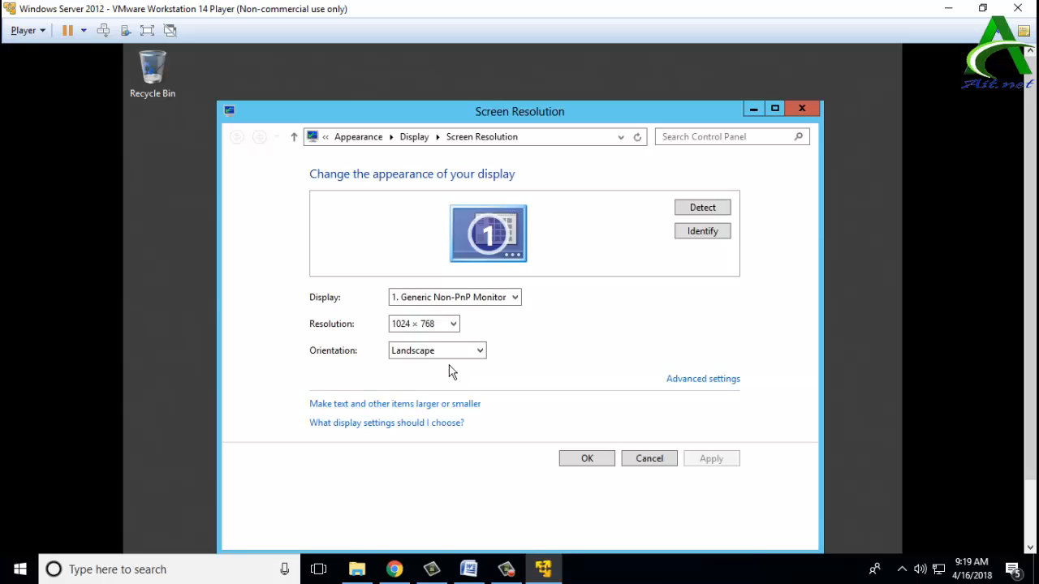
click(802, 109)
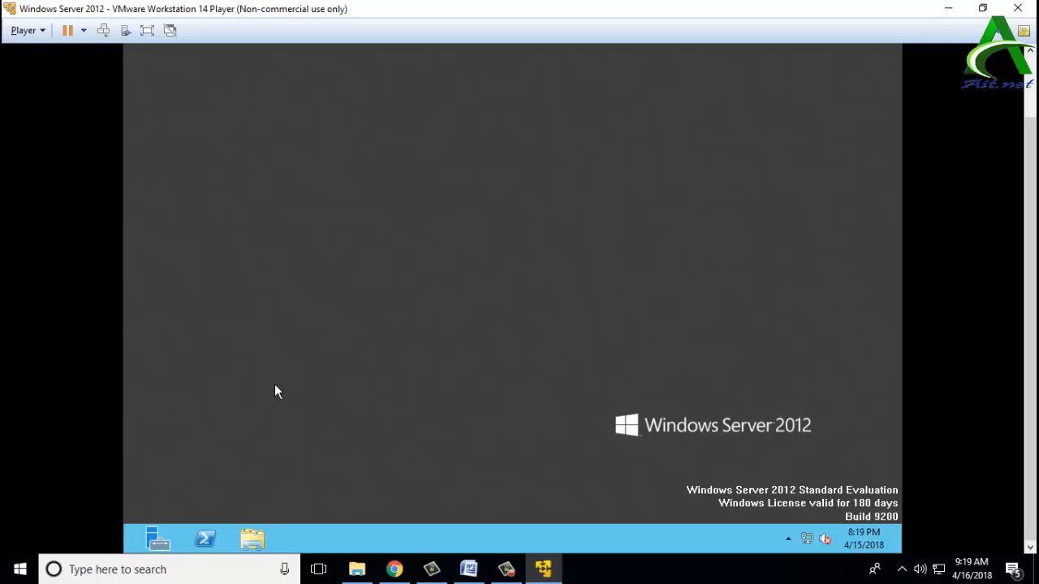
drag(1030, 268, 1030, 203)
Step: Open Computer from the Start screen and confirm Local Disk (C:) has 49.8 GB free of 59.6 GB
key(super)
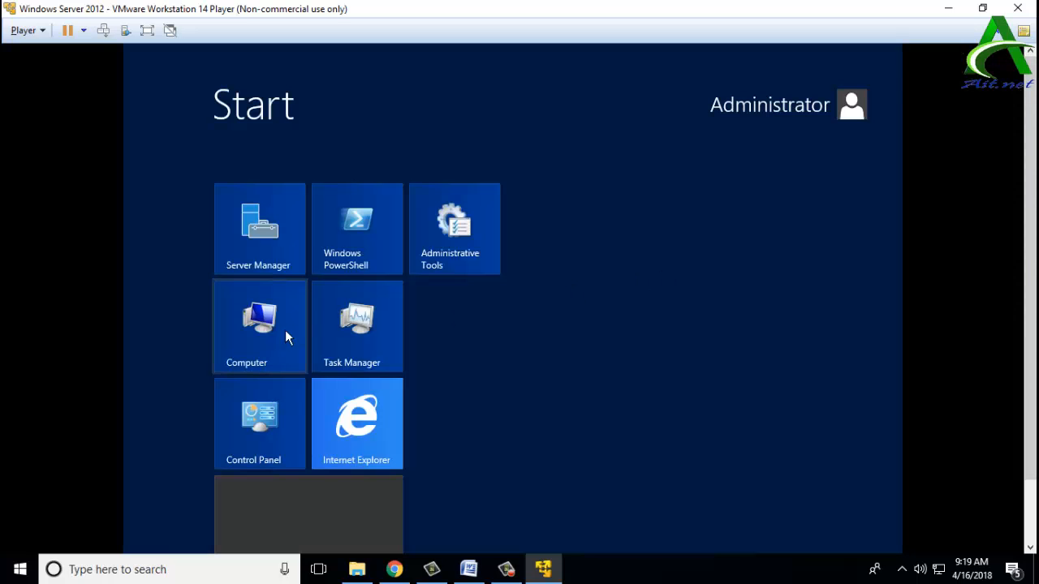
click(253, 341)
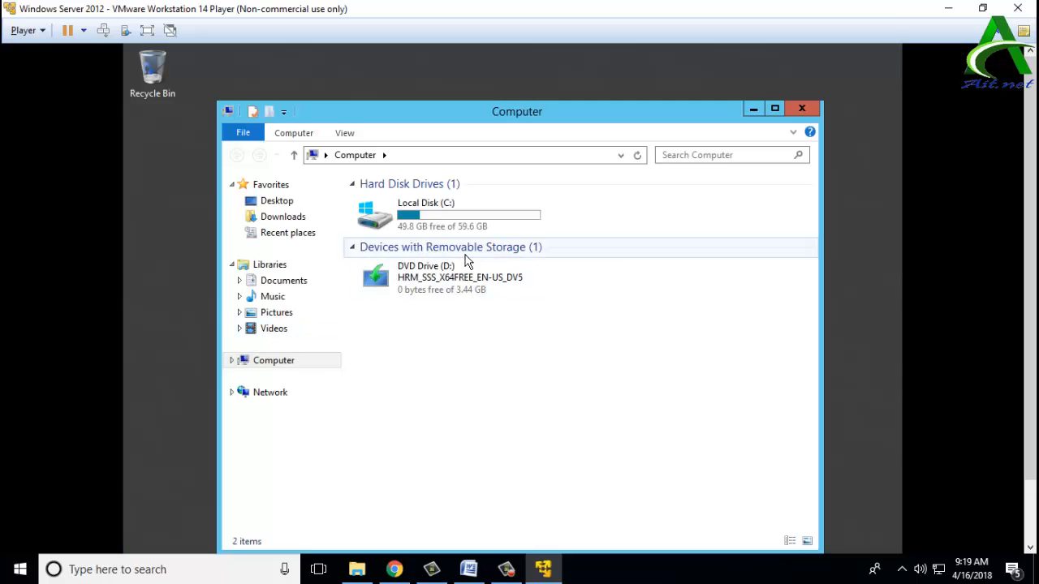
double_click(461, 232)
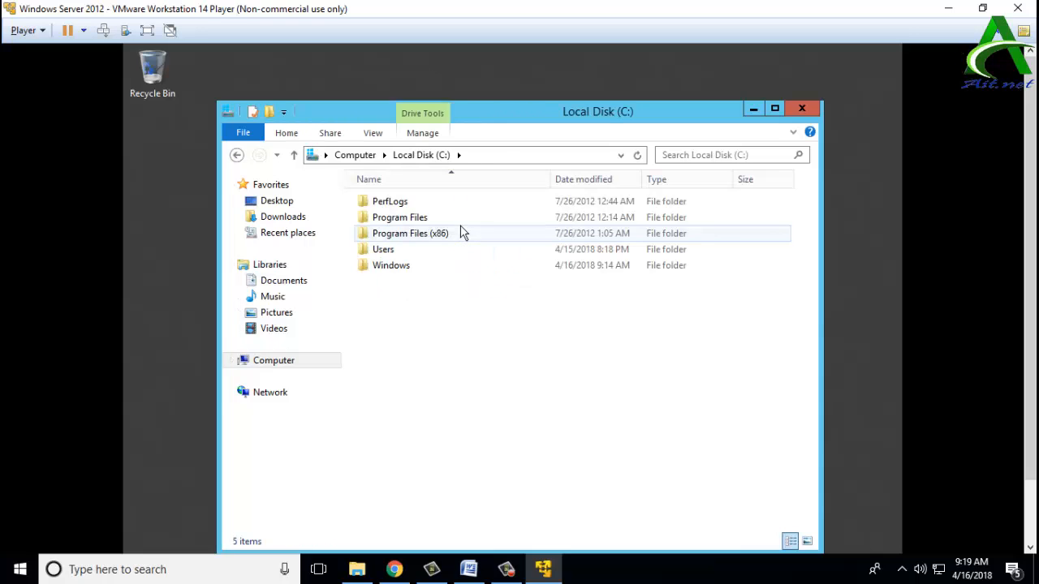
click(273, 360)
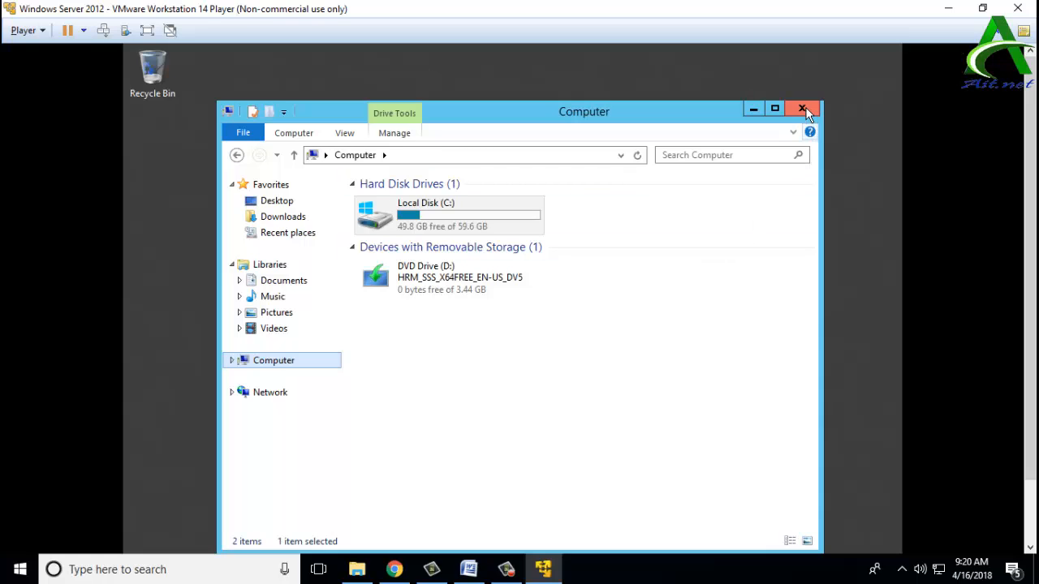
Step: Open the Network and Sharing Center from the guest's Network folder
click(260, 397)
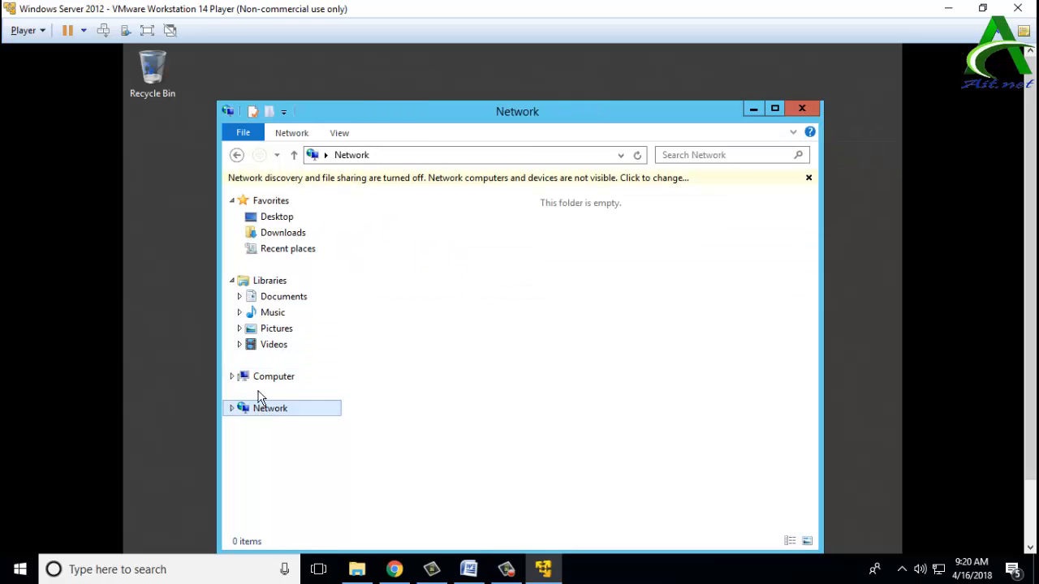
click(405, 172)
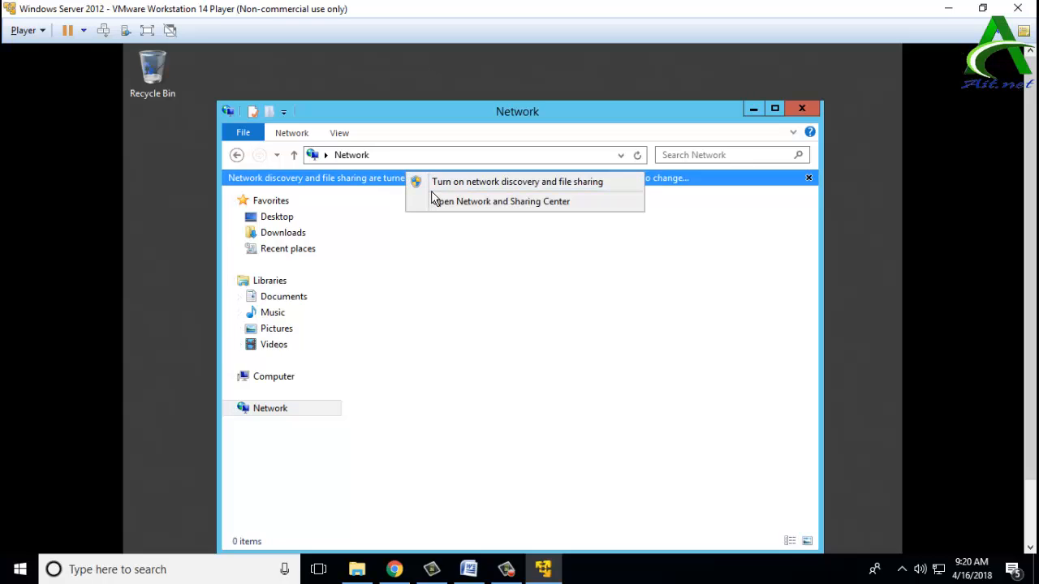
click(432, 200)
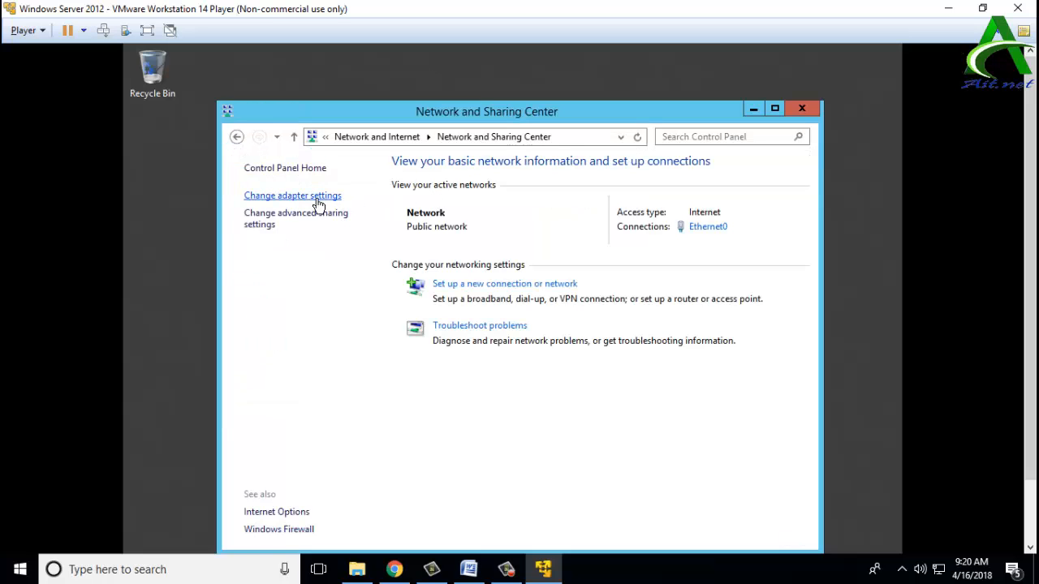
Step: Check Ethernet0's IPv4 address 192.168.5.128 in its connection details, then close those windows
click(318, 200)
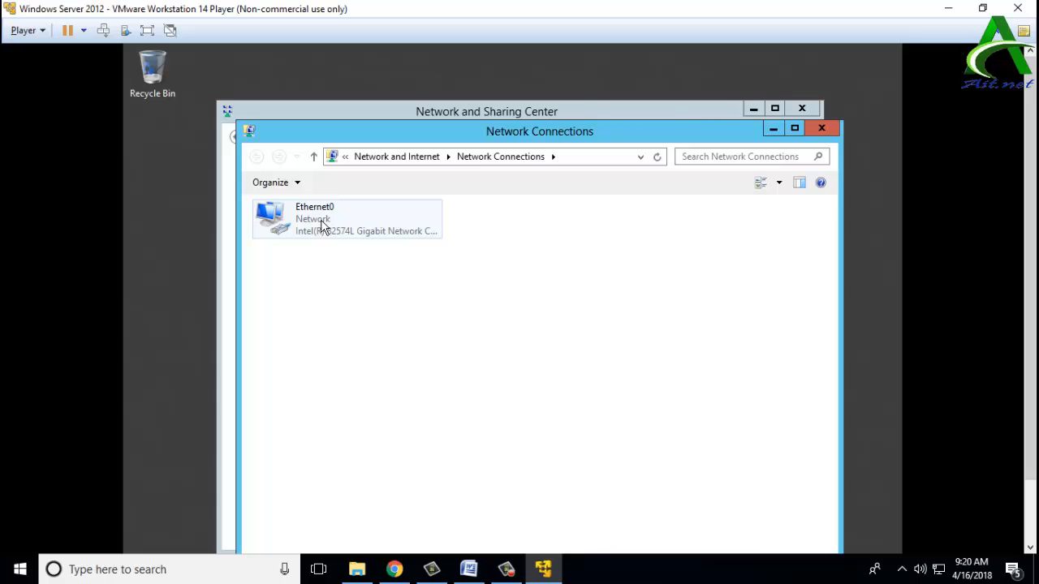
click(315, 222)
right_click(314, 221)
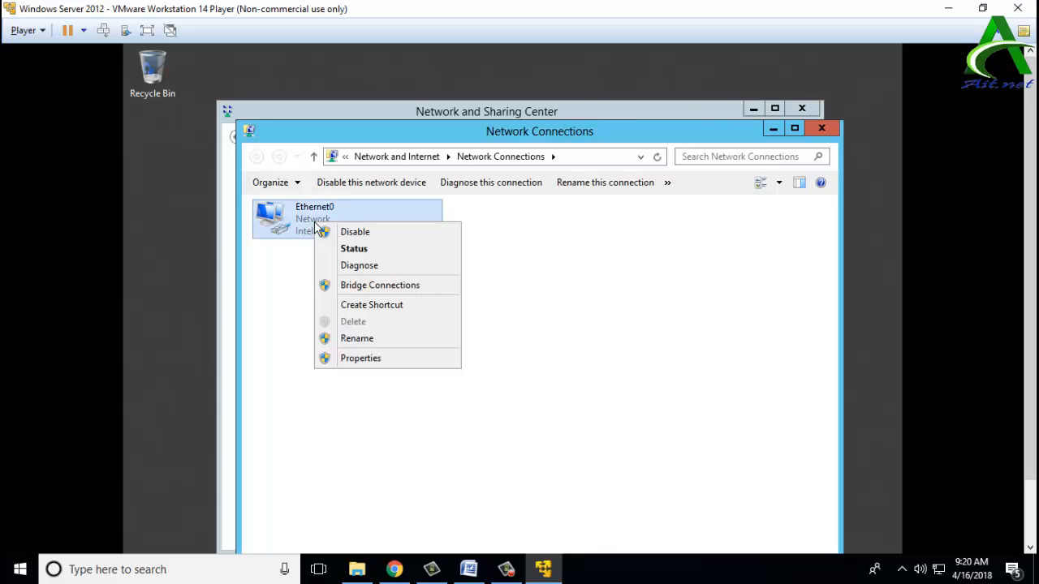
click(345, 249)
click(439, 321)
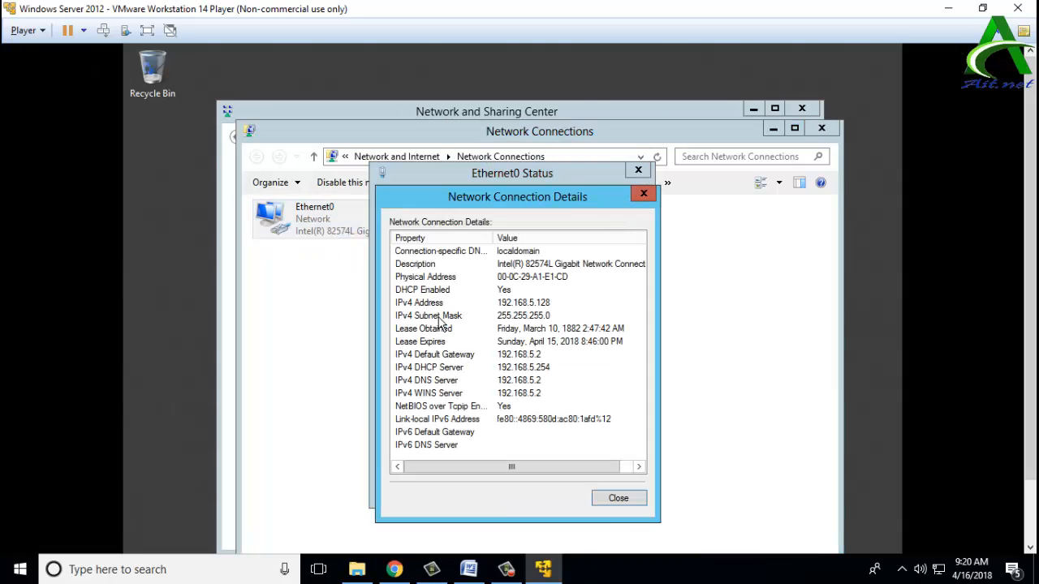
click(621, 503)
click(622, 496)
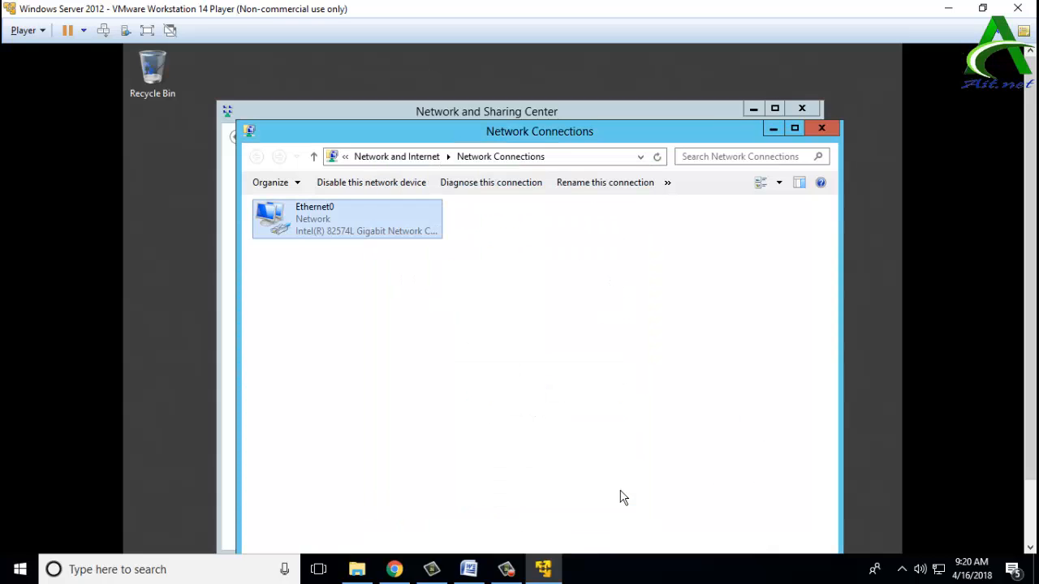
click(828, 127)
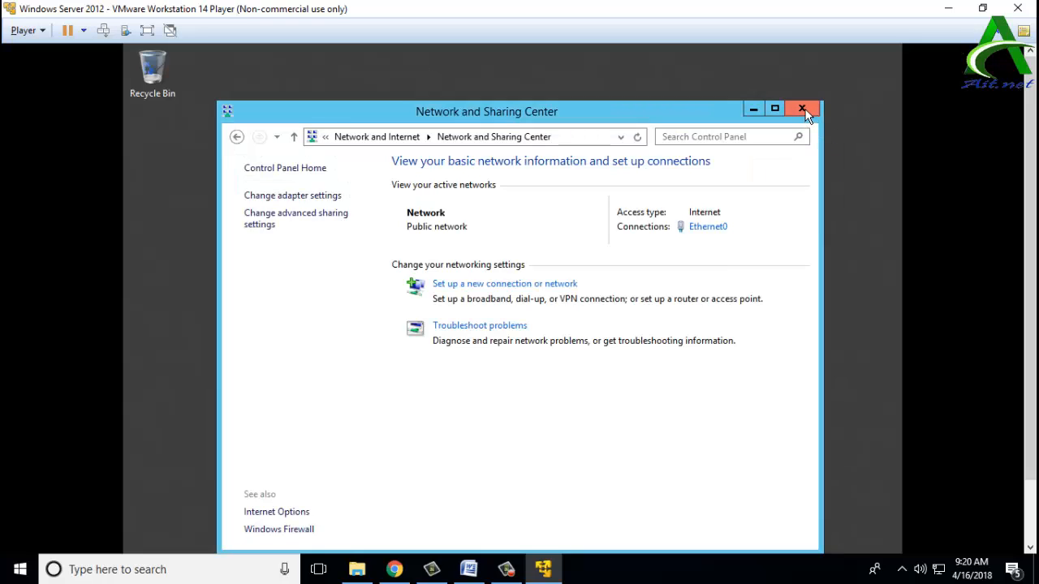
click(802, 108)
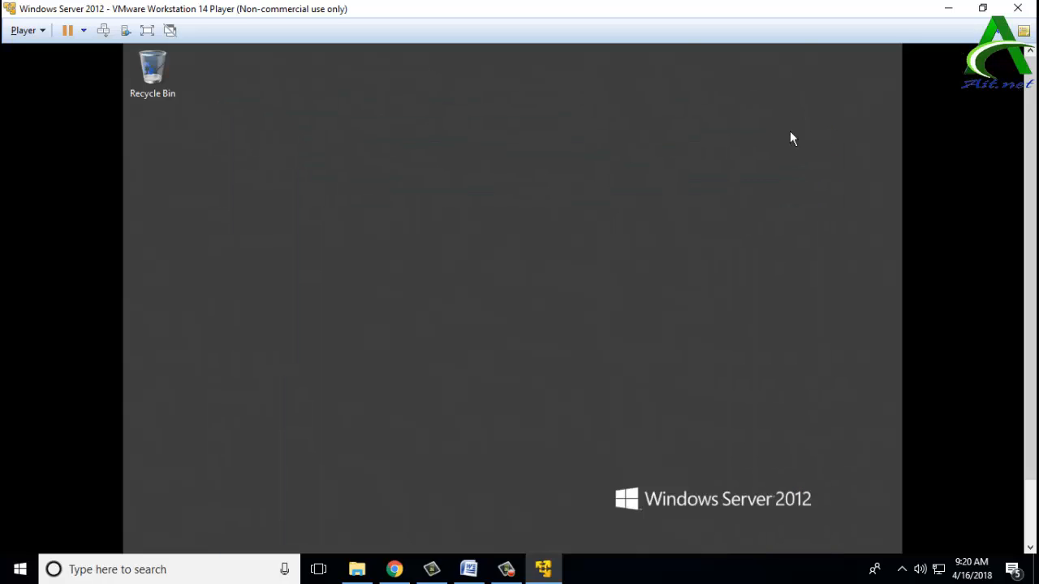